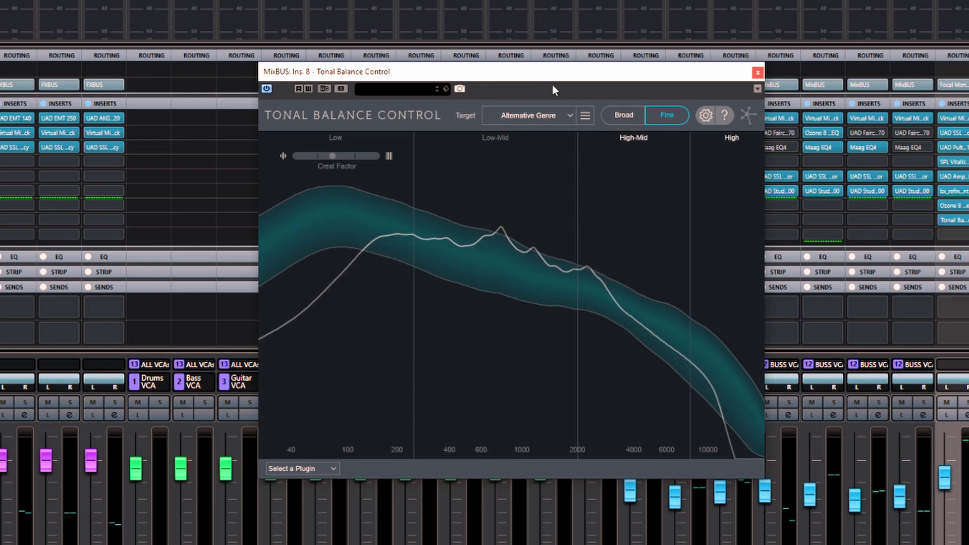
# Open the MixBUS Ozone 8 Maximizer editor and set Tonal Balance Control to monitor Maximizer 1.
pyautogui.click(333, 469)
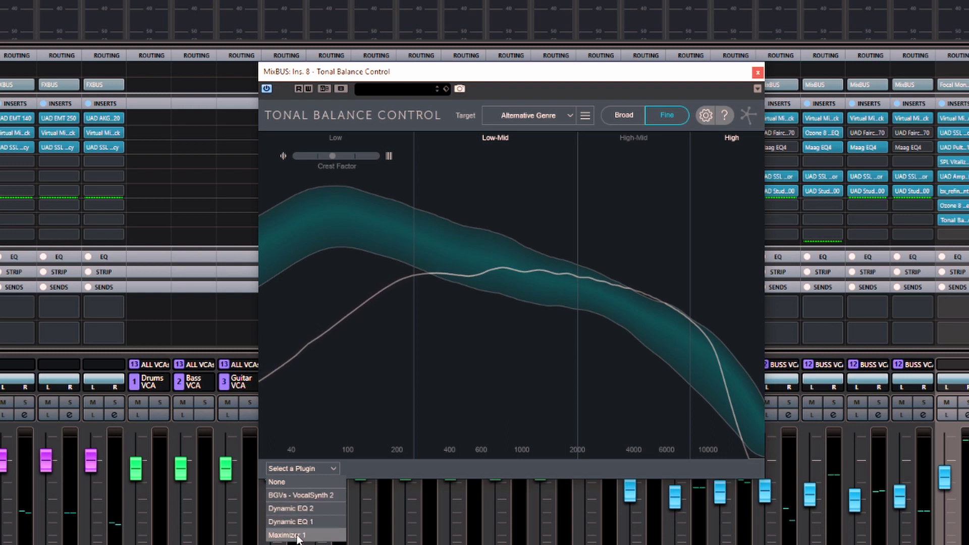
pyautogui.click(499, 68)
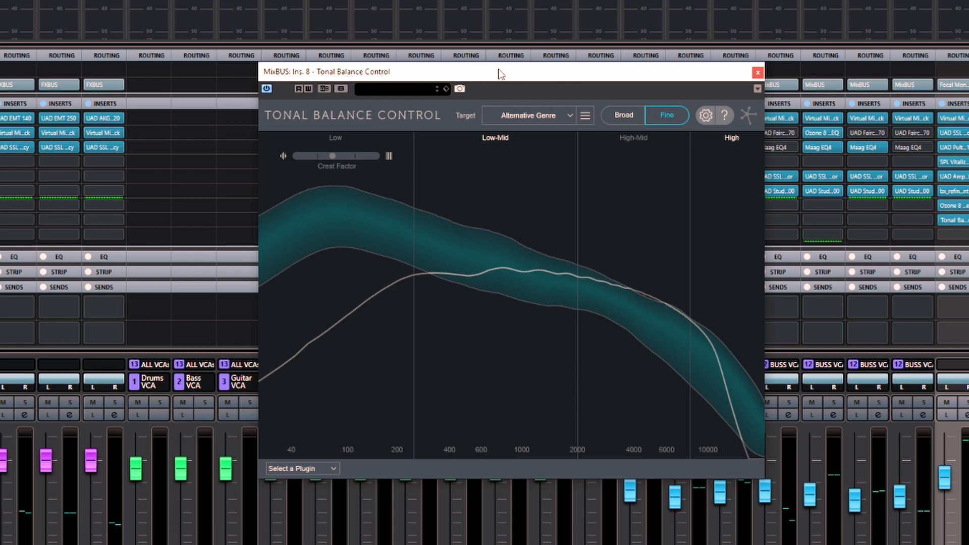
pyautogui.click(957, 206)
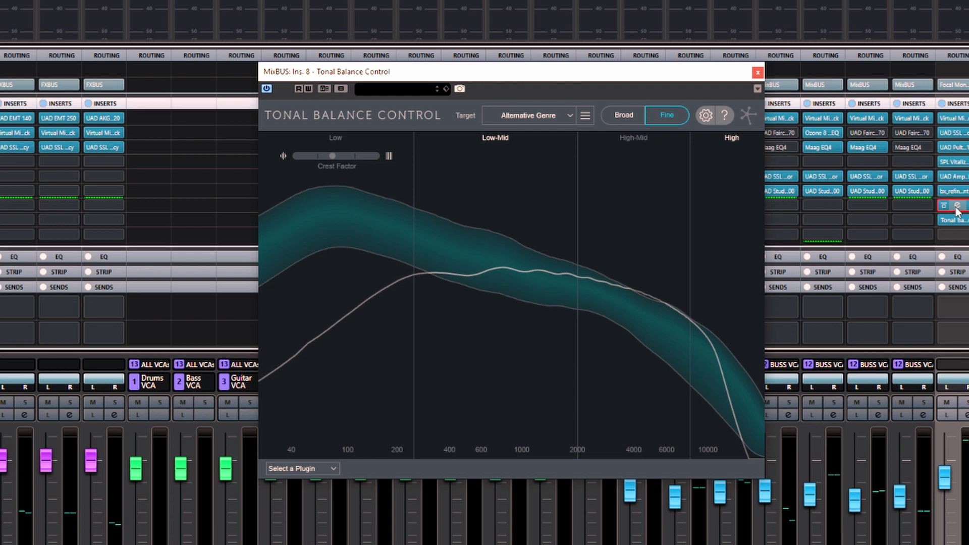
pyautogui.moveTo(10, 7); pyautogui.dragTo(95, 10)
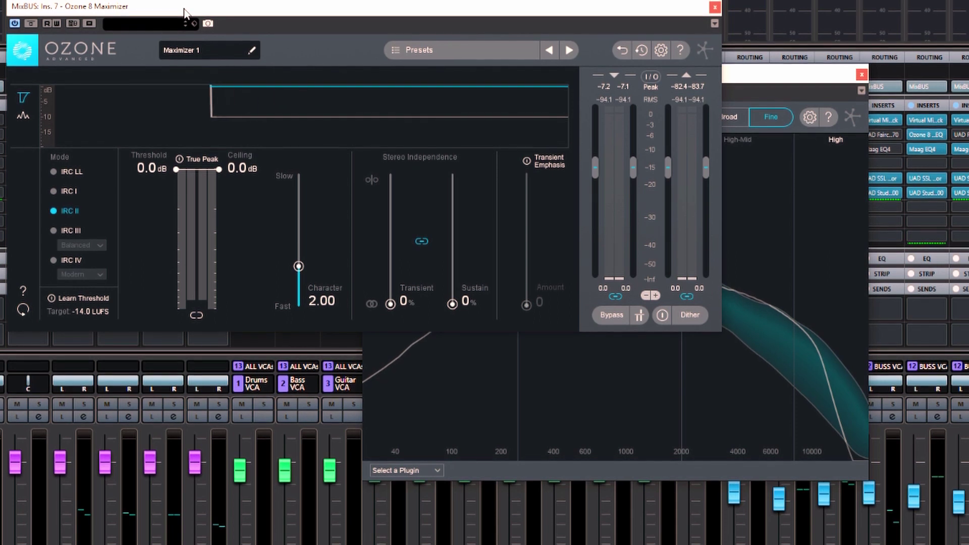
pyautogui.moveTo(184, 13); pyautogui.dragTo(208, 0)
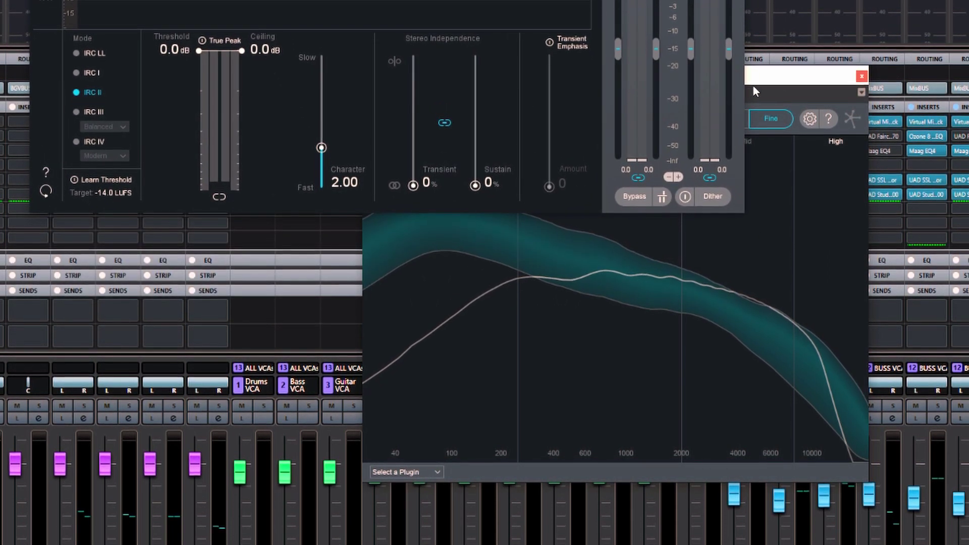
pyautogui.click(439, 472)
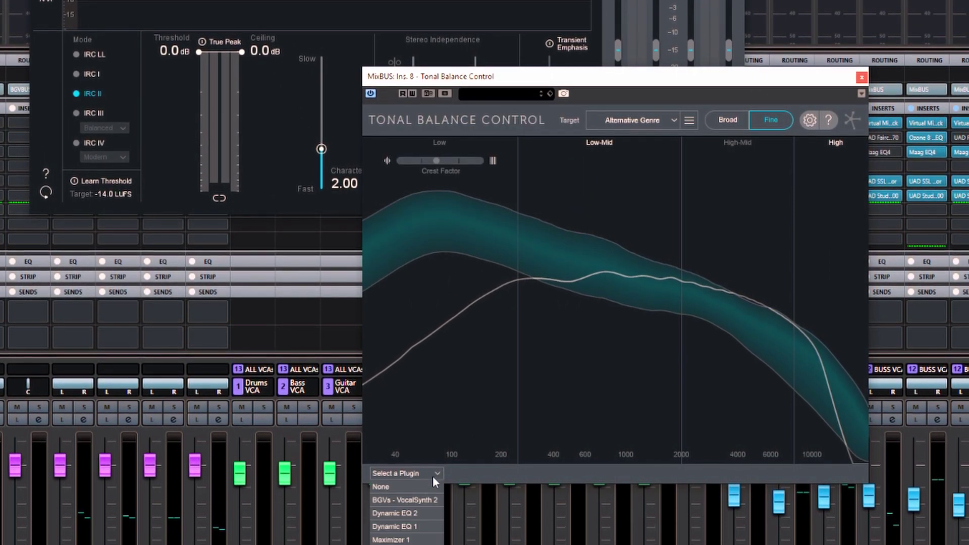
pyautogui.click(408, 541)
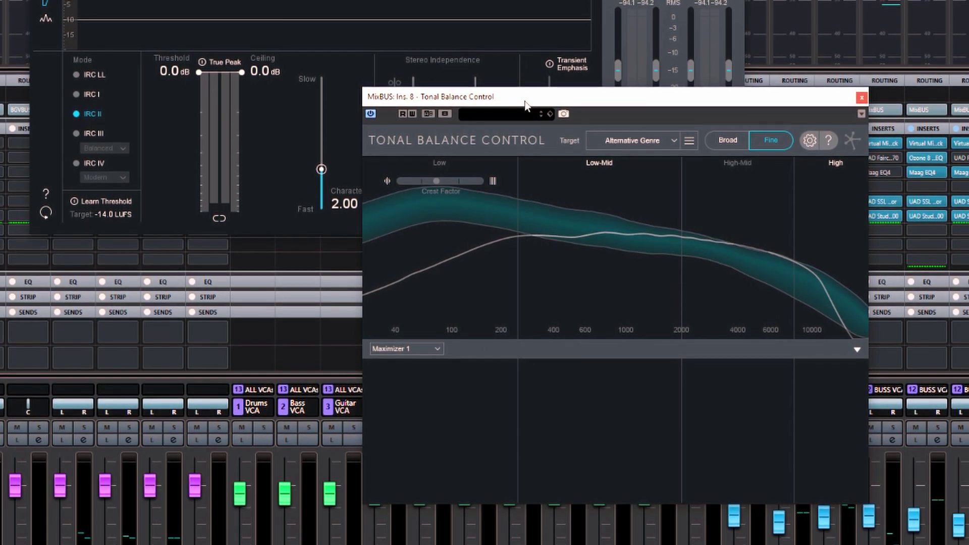
# Start playback of the mix and shift the Tonal Balance Control window slightly left.
pyautogui.press('space')
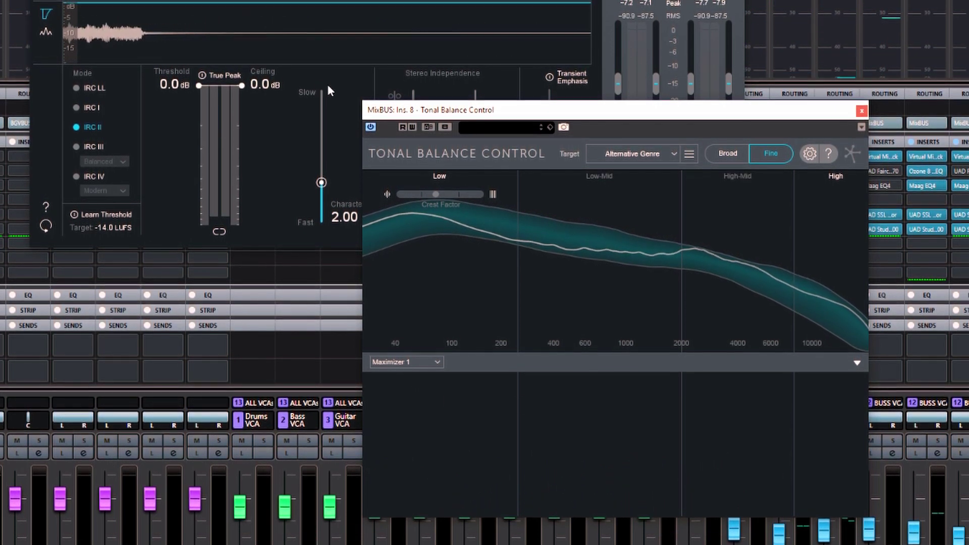
pyautogui.moveTo(758, 118); pyautogui.dragTo(579, 121)
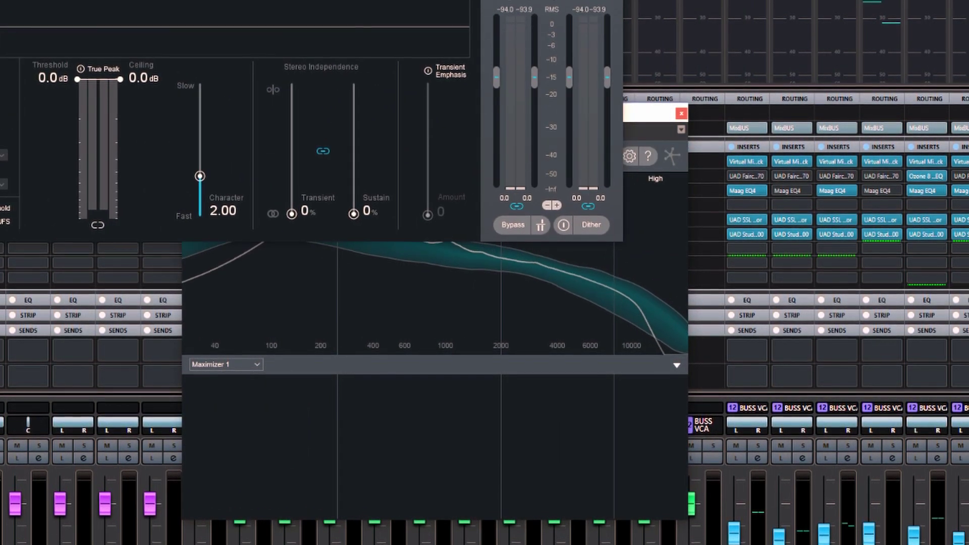
# Insert Ozone 8 Maximizer into an empty insert slot by searching 'maxim'.
pyautogui.click(761, 250)
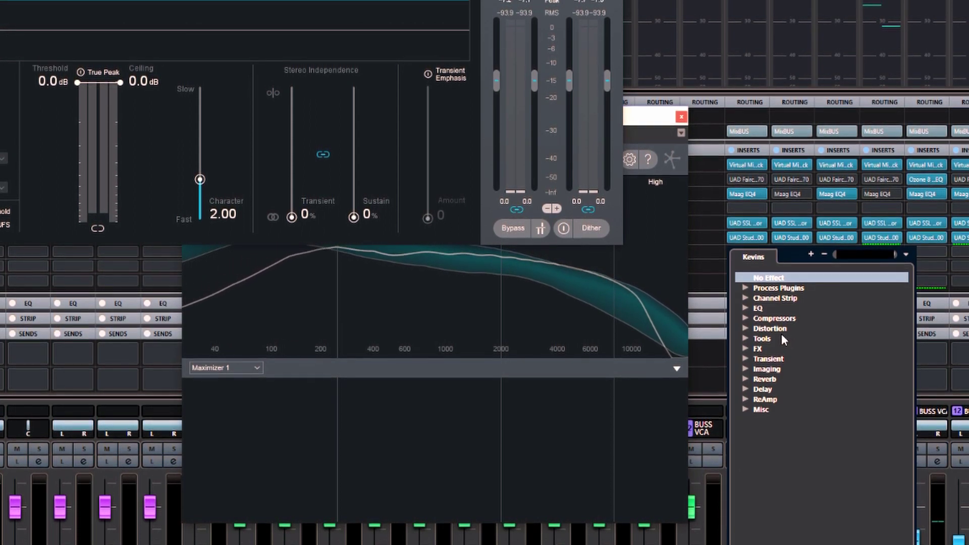
pyautogui.write('maxim')
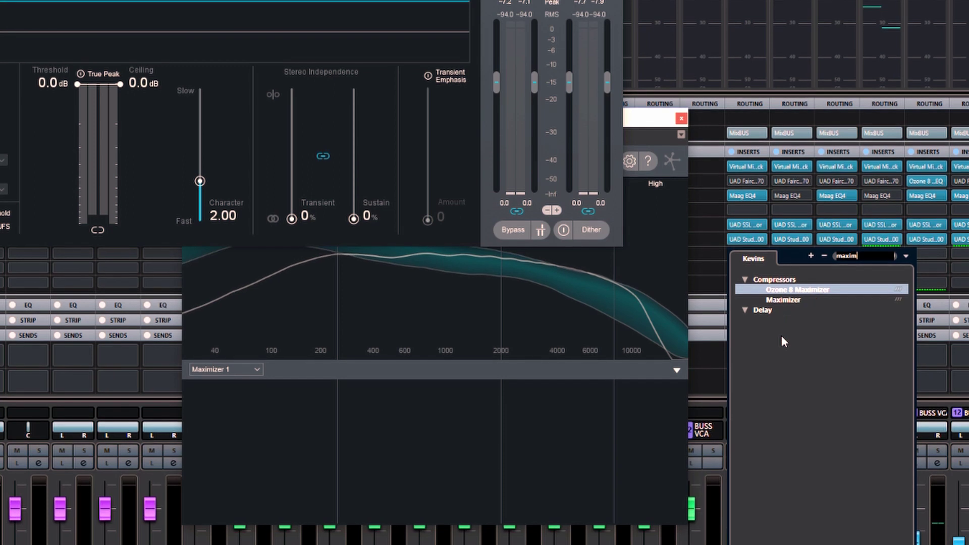
pyautogui.click(808, 291)
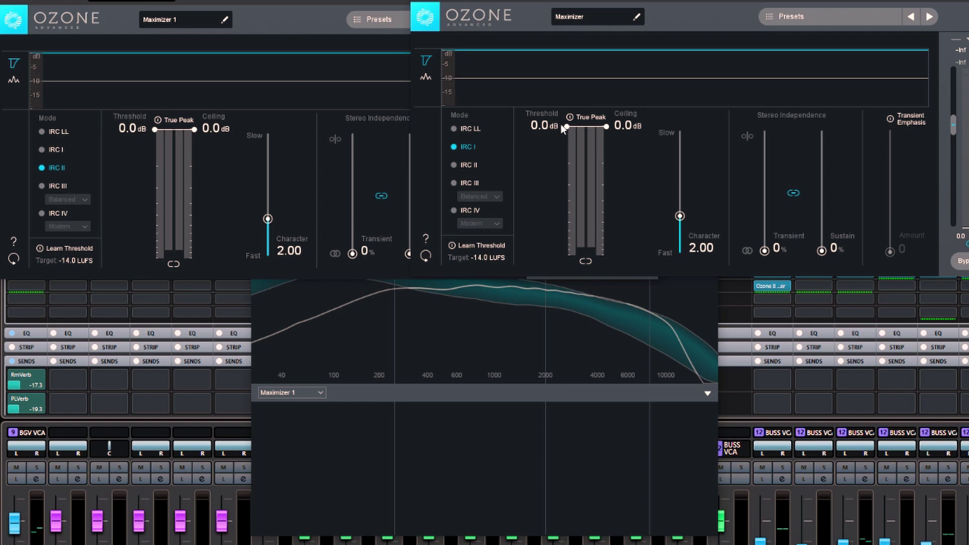
# Show the new Maximizer's spectrum in Tonal Balance Control and play the mix.
pyautogui.click(375, 415)
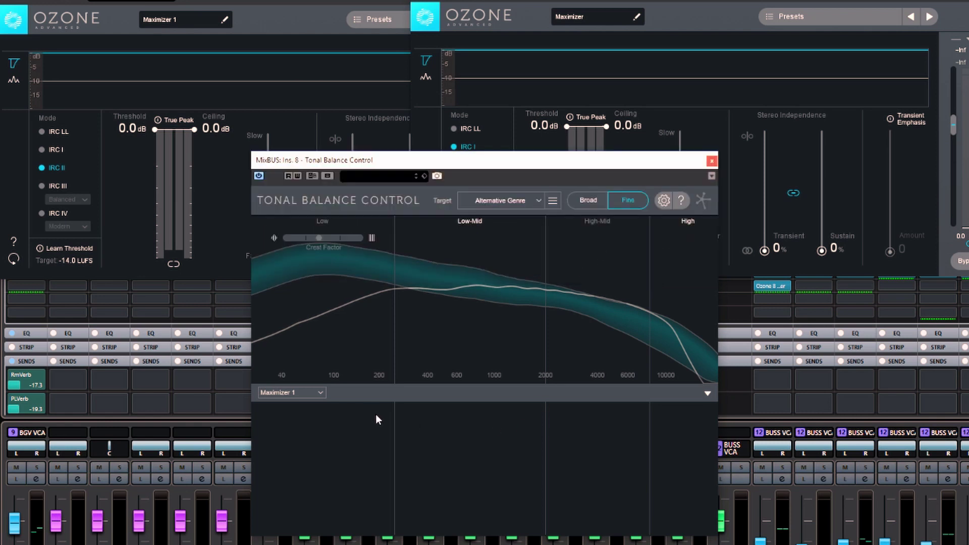
pyautogui.click(314, 393)
pyautogui.click(313, 392)
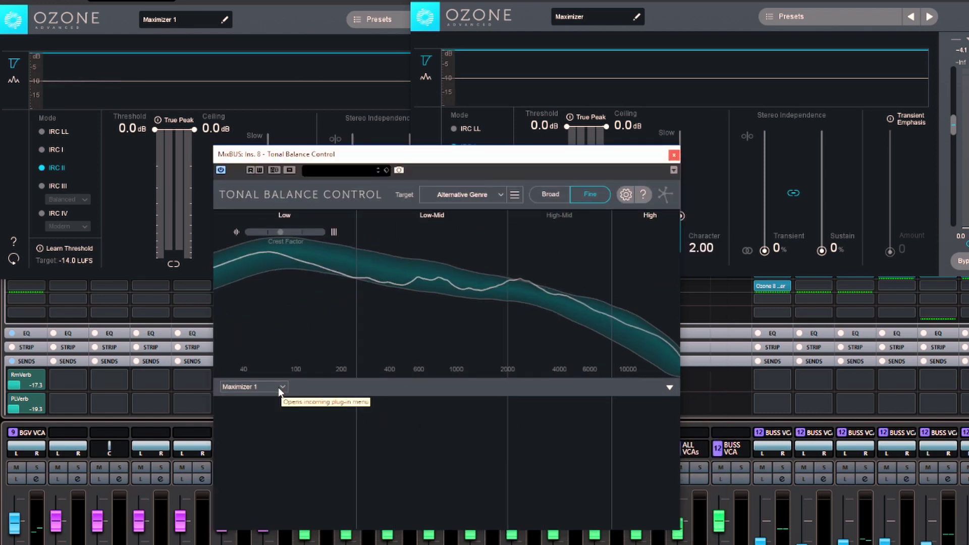
pyautogui.click(281, 389)
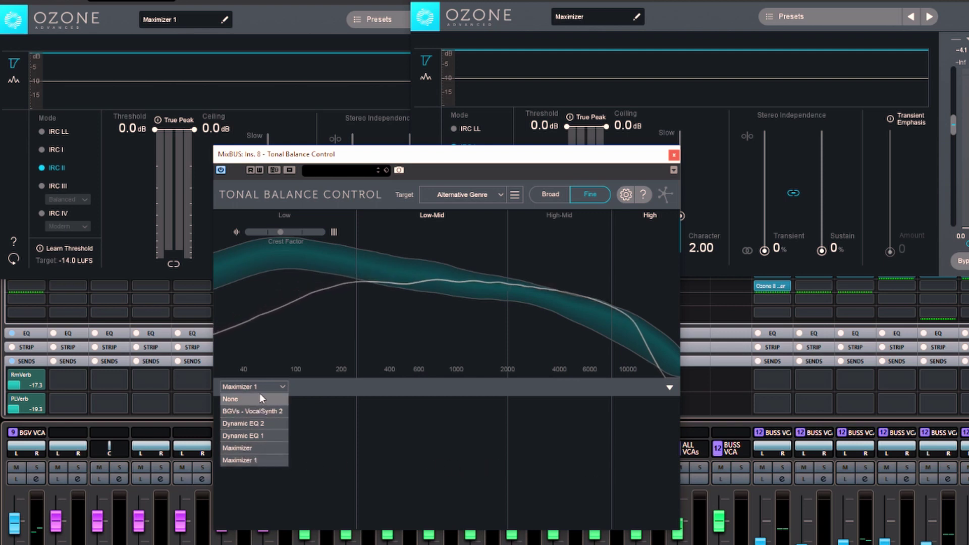
pyautogui.click(244, 447)
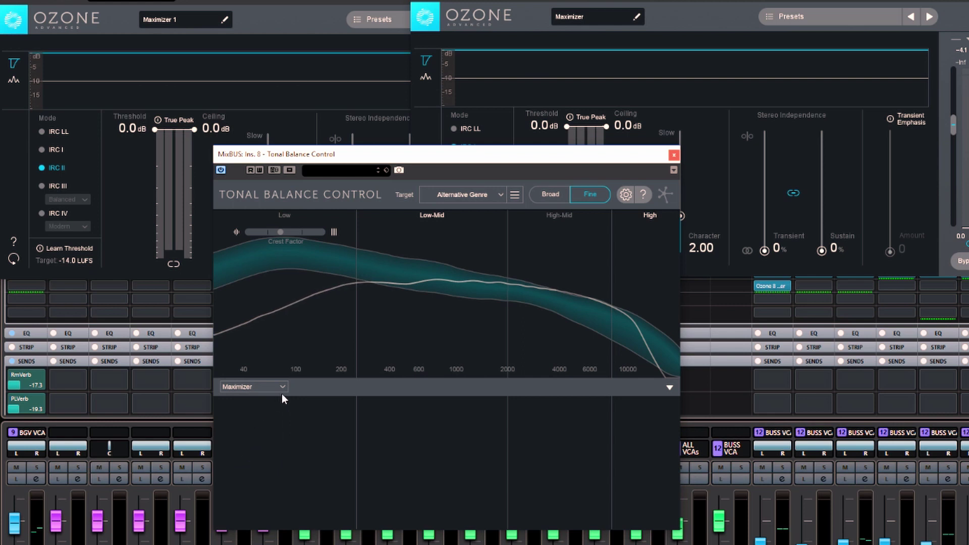
pyautogui.press('space')
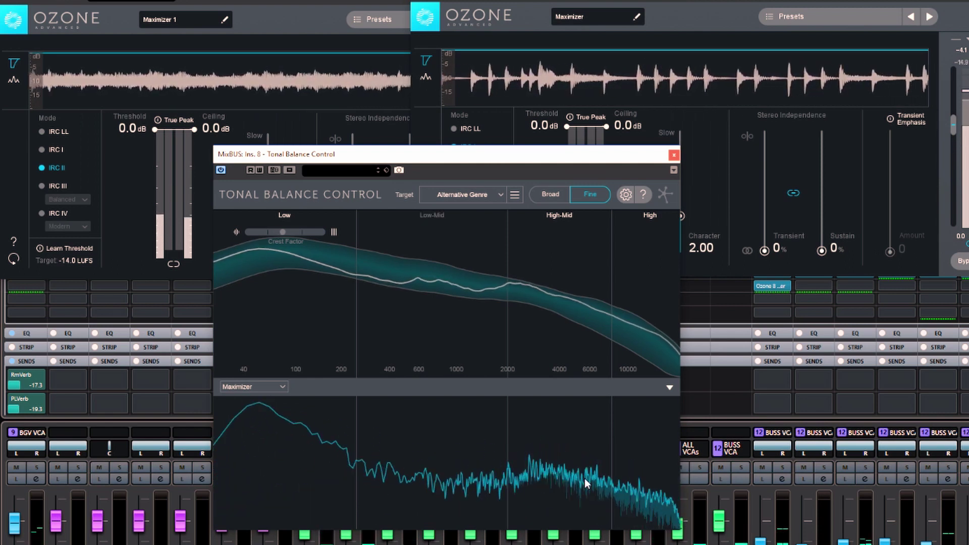
# Switch the spectrum back to Maximizer 1, stop playback, and bring its window forward.
pyautogui.click(267, 387)
pyautogui.click(251, 458)
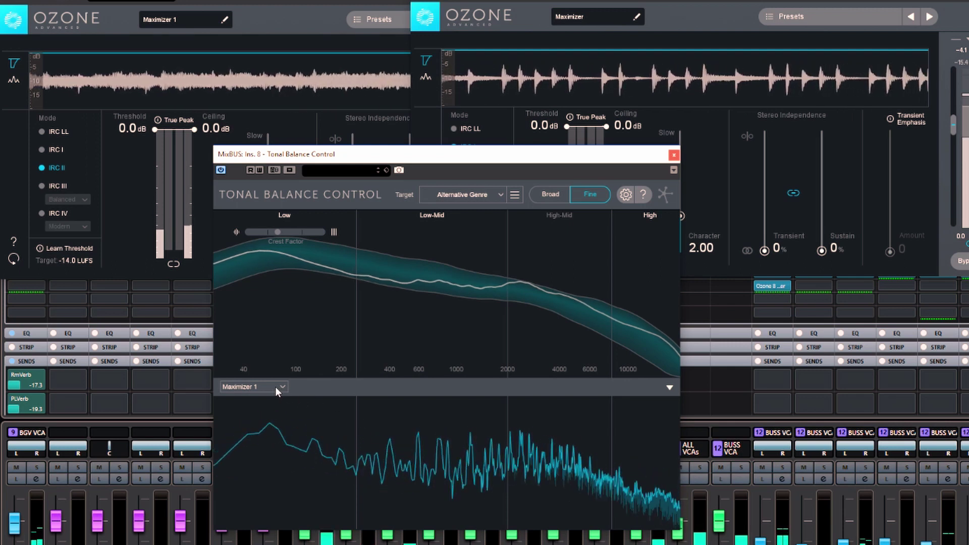
pyautogui.press('space')
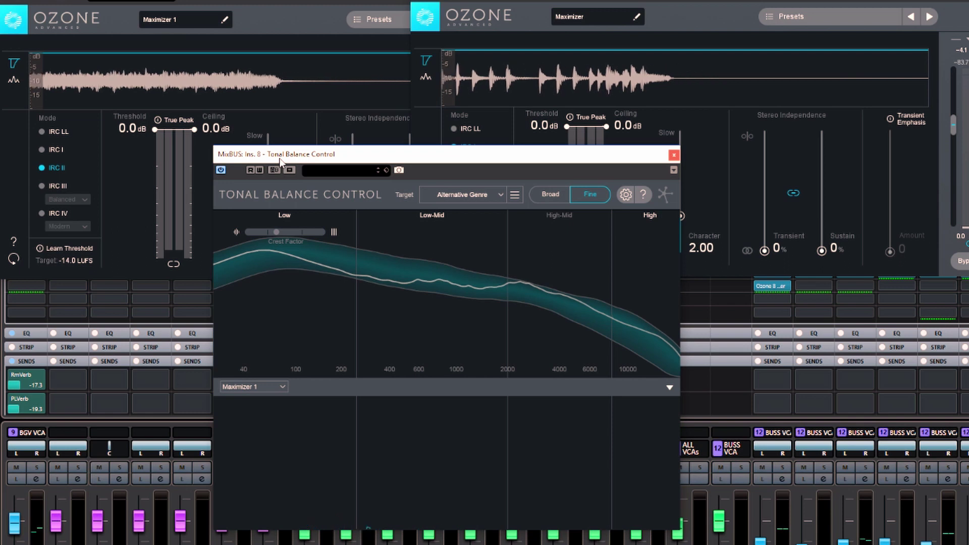
pyautogui.click(435, 1)
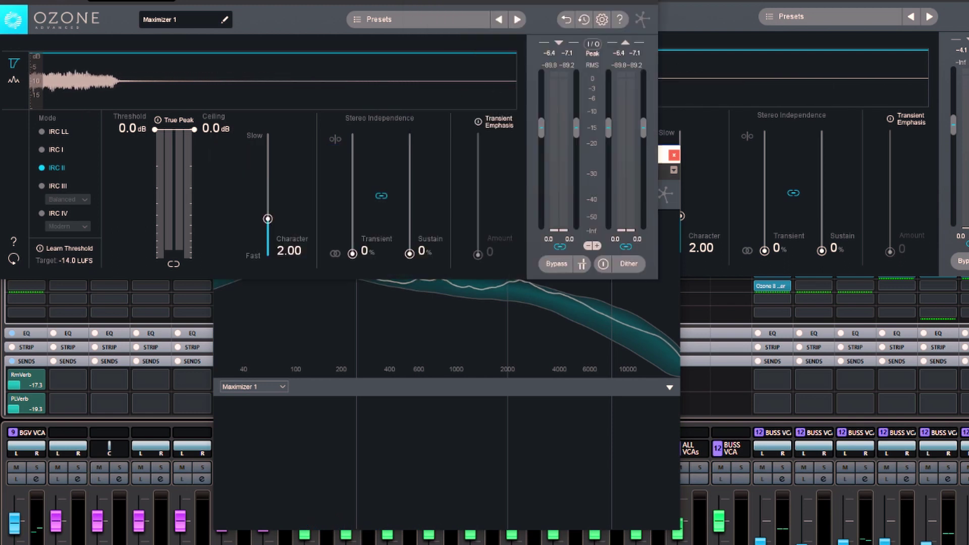
# Close both Ozone Maximizer windows and insert the Ozone EQ from an empty slot's EQ category.
pyautogui.hotkey('alt', 'F4')
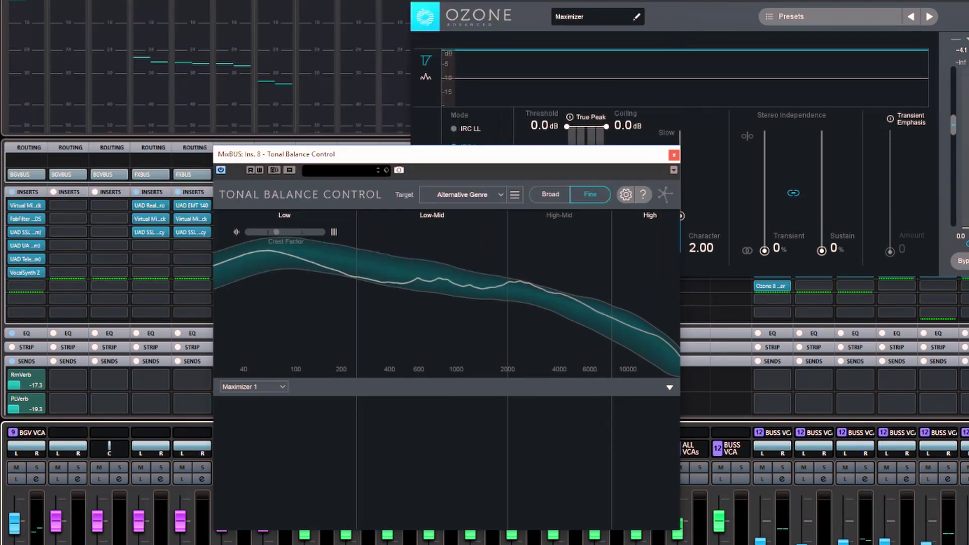
pyautogui.hotkey('alt', 'F4')
pyautogui.click(785, 286)
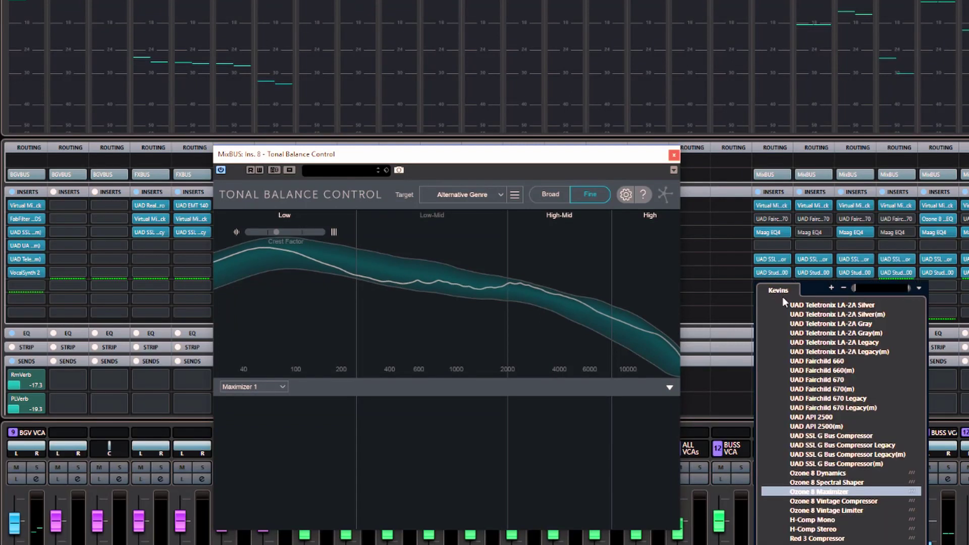
pyautogui.scroll(-5, 810, 419)
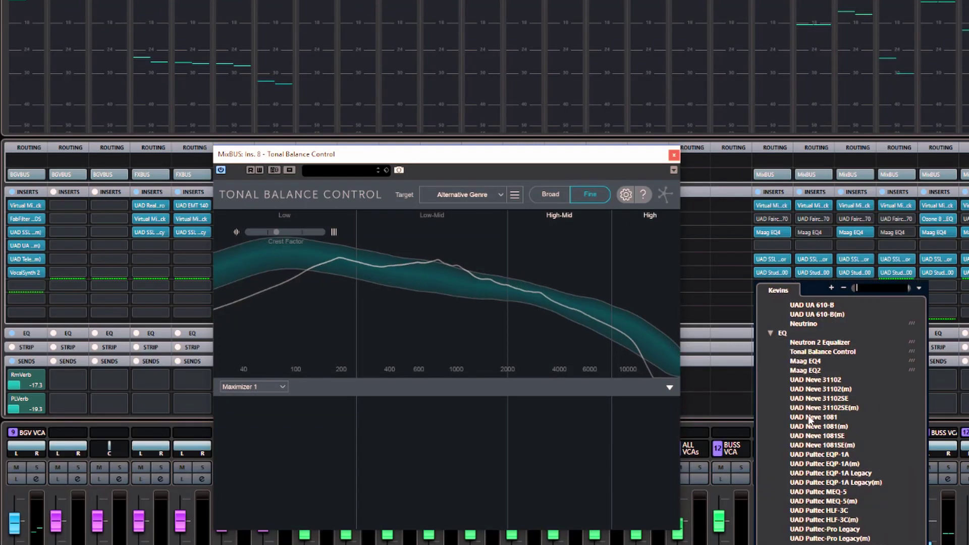
pyautogui.click(810, 418)
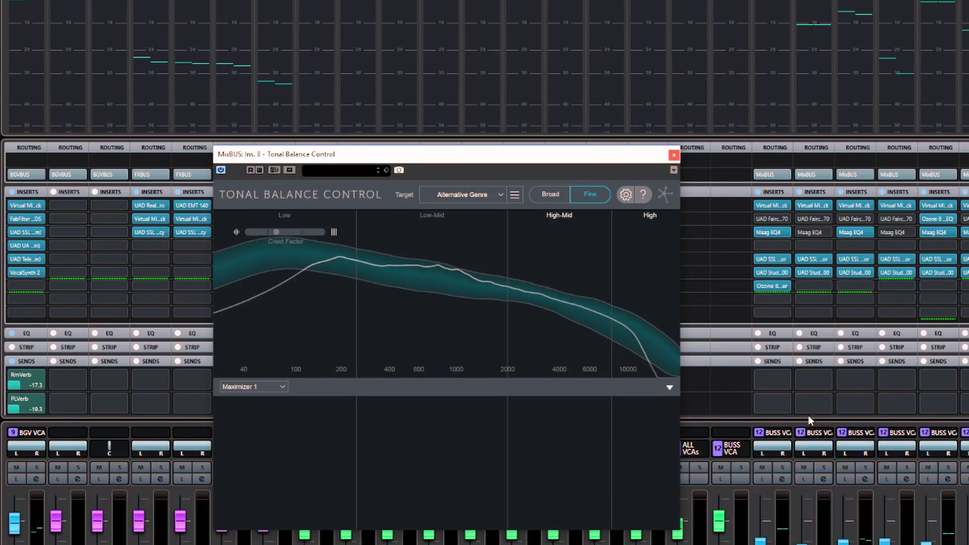
pyautogui.click(787, 286)
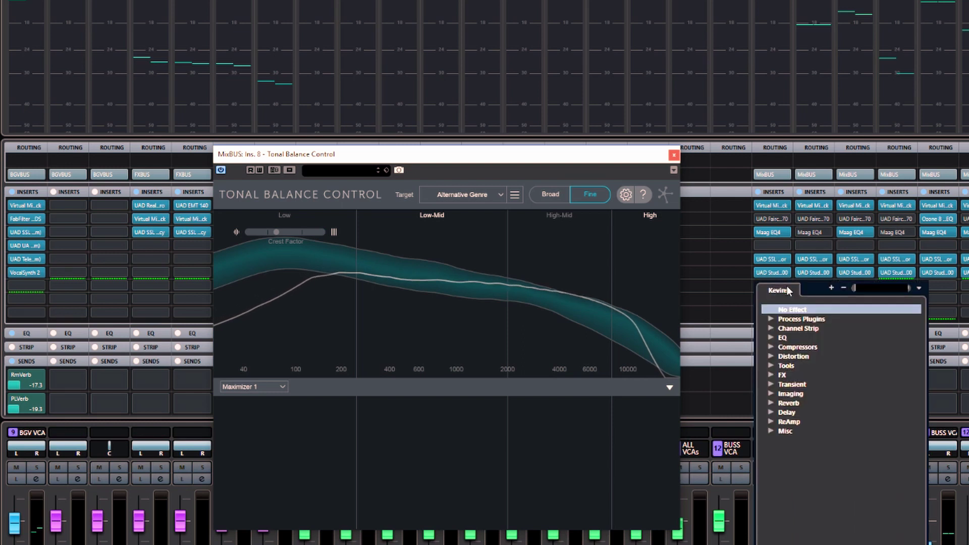
pyautogui.click(771, 338)
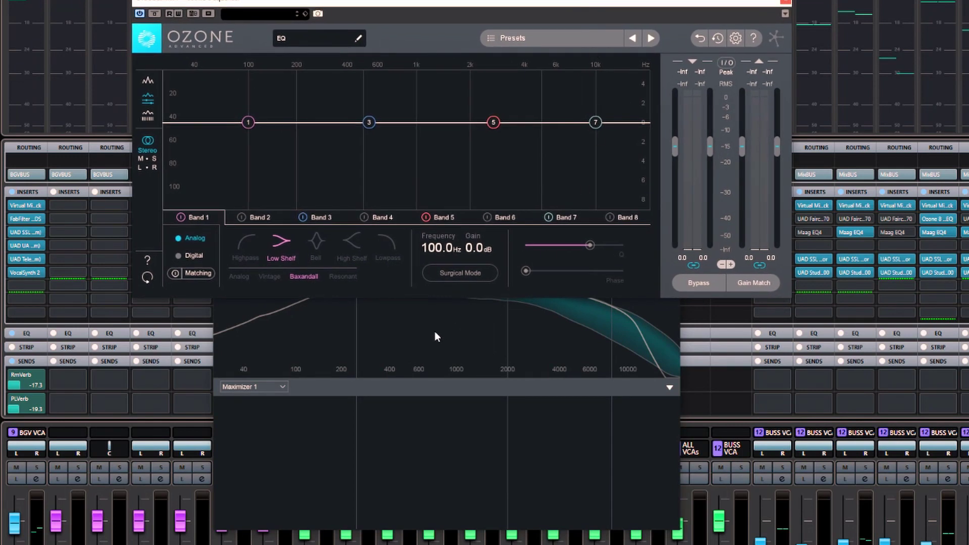
# Have Tonal Balance Control monitor the Ozone EQ instance.
pyautogui.click(435, 337)
pyautogui.moveTo(419, 155); pyautogui.dragTo(691, 240)
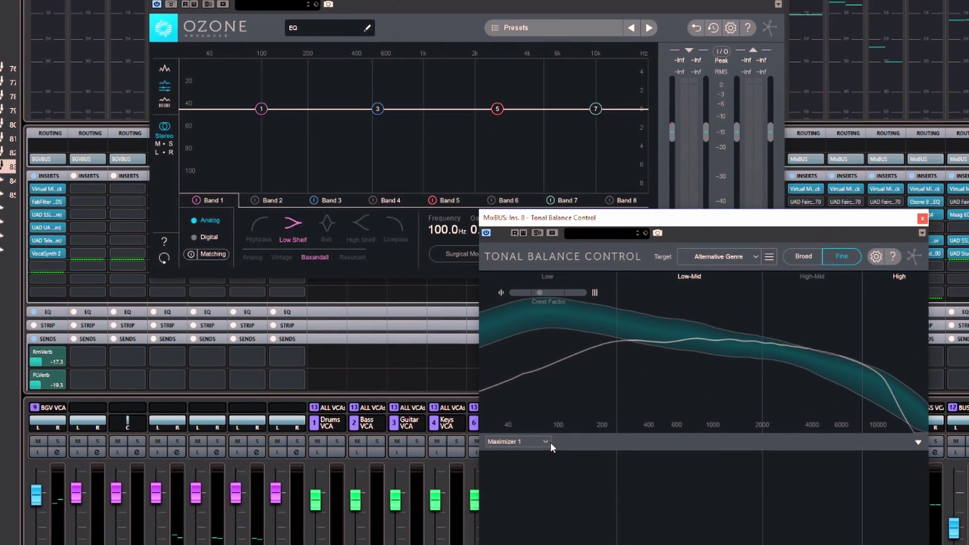
pyautogui.click(551, 469)
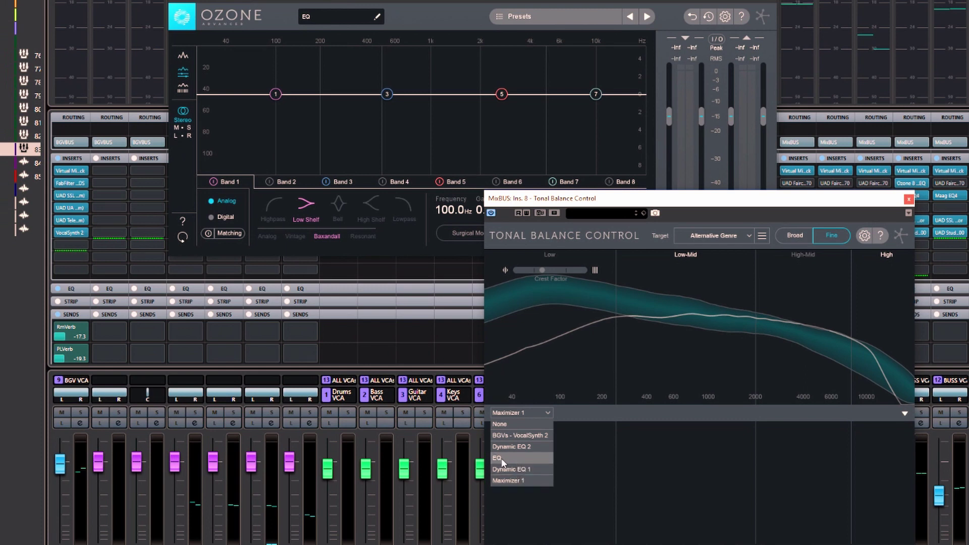
pyautogui.click(499, 458)
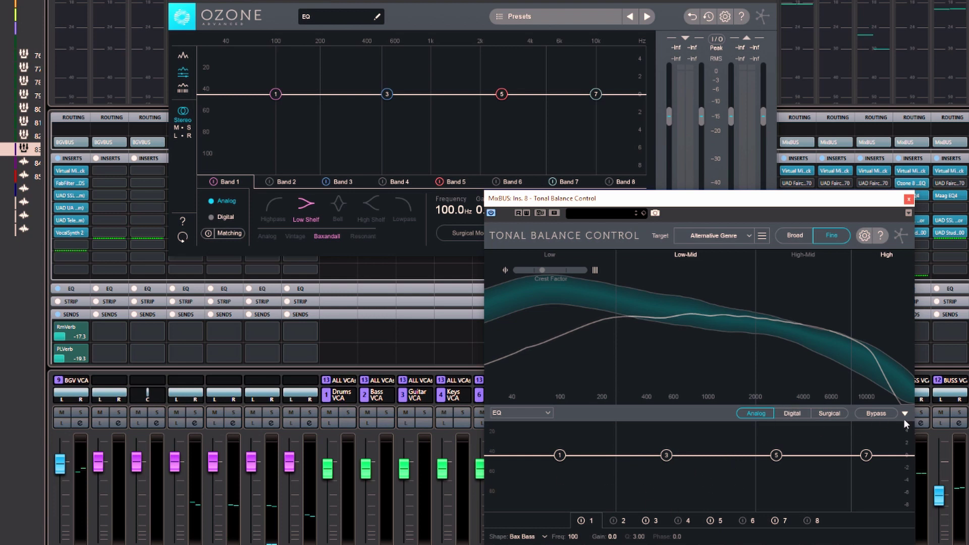
# Play and stop the mix, then move Tonal Balance left and the Ozone window up.
pyautogui.press('space')
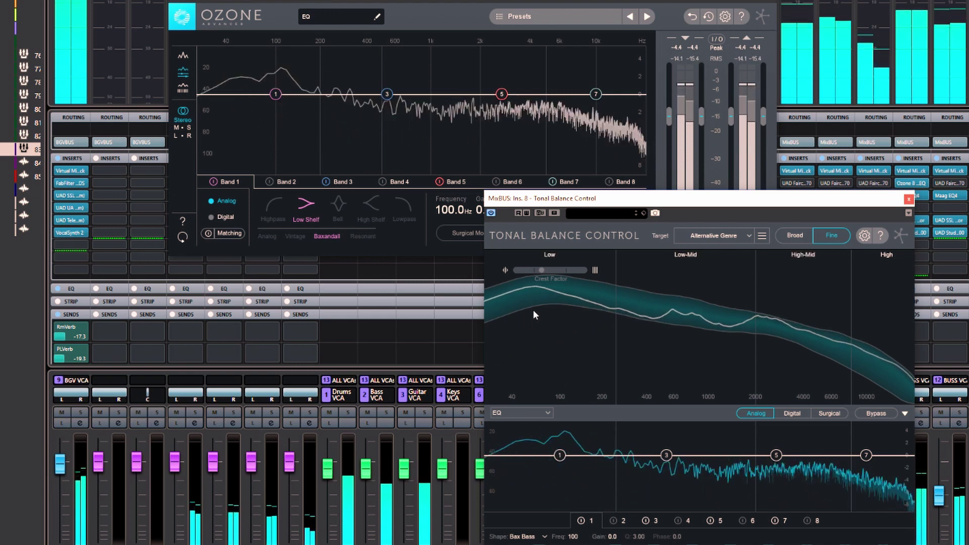
pyautogui.press('space')
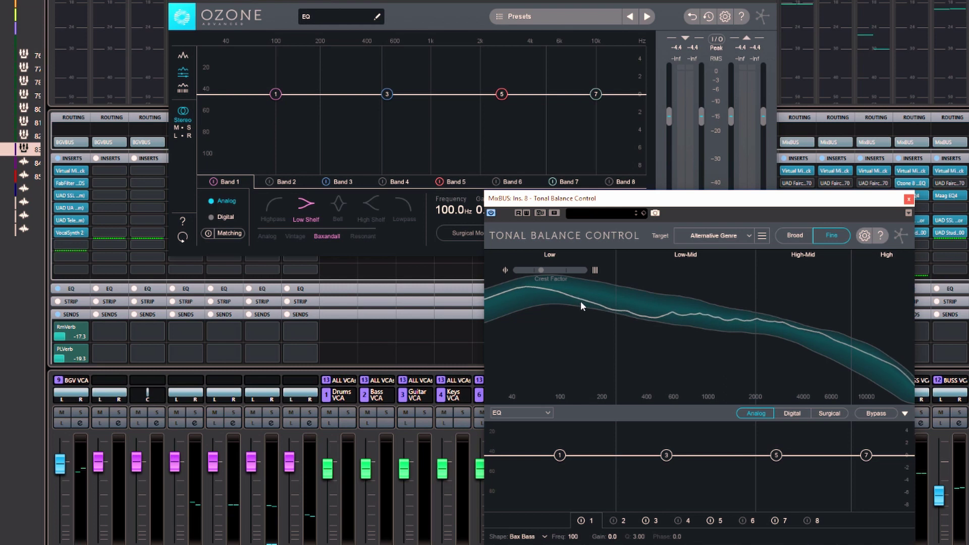
pyautogui.moveTo(689, 203); pyautogui.dragTo(415, 216)
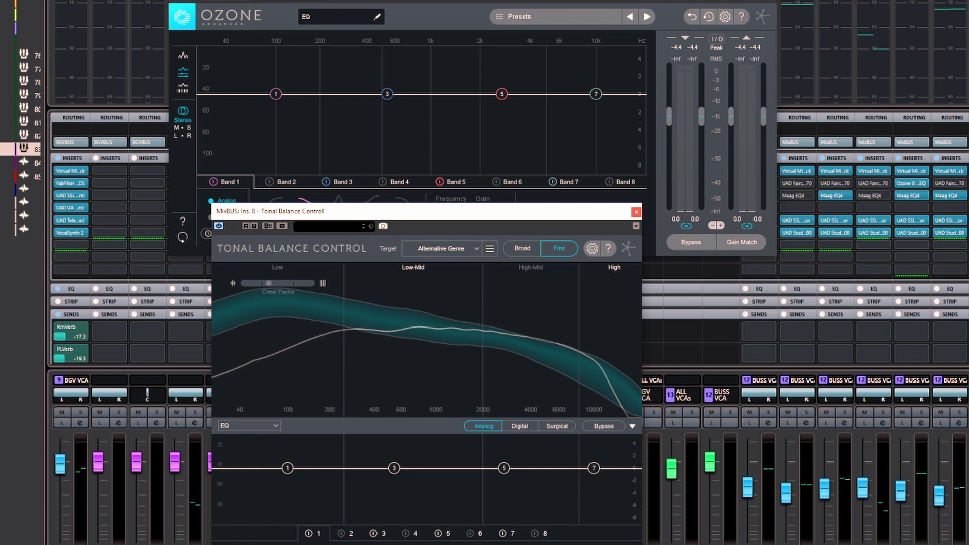
pyautogui.moveTo(556, 23); pyautogui.dragTo(546, 3)
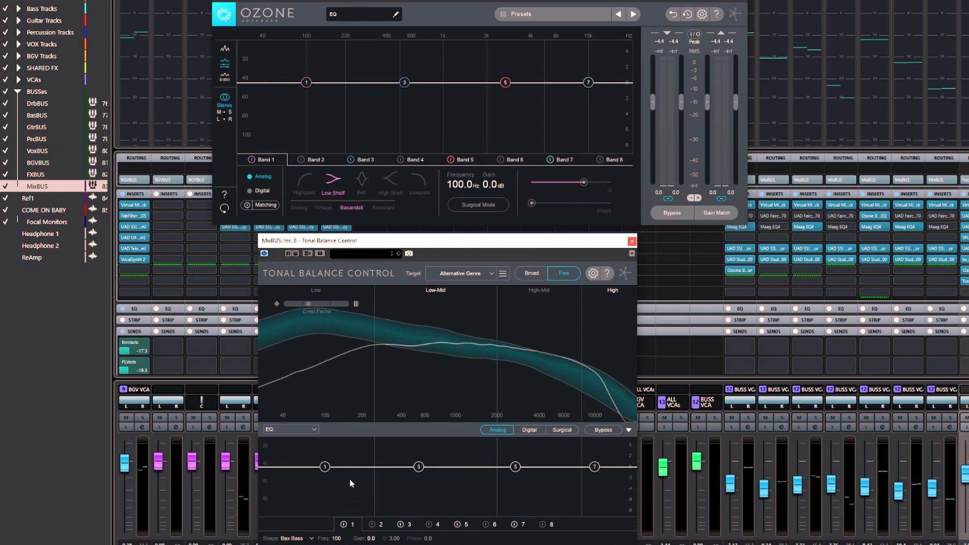
# Boost Ozone EQ band 3 by 4.3 dB at 254 Hz, then search inserts for 'neutro'.
pyautogui.press('space')
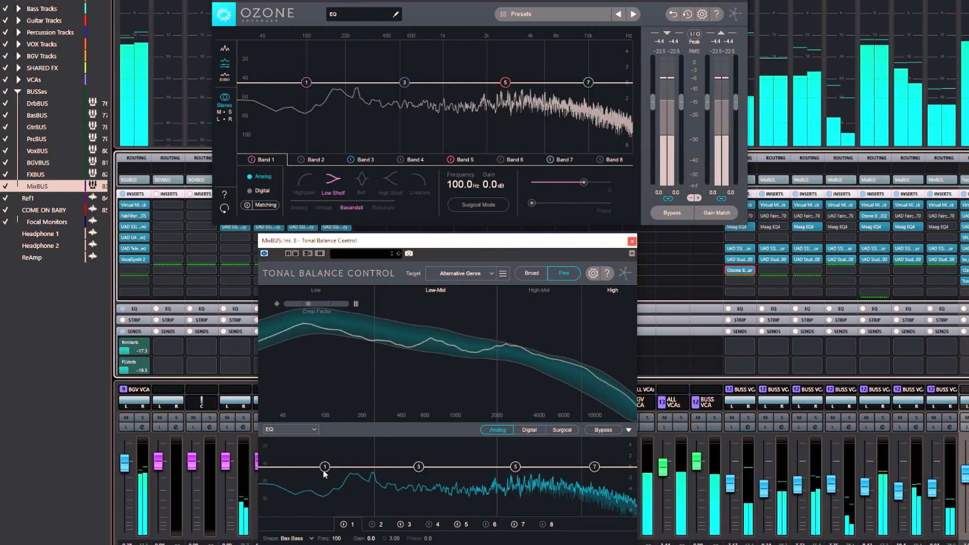
pyautogui.moveTo(419, 467); pyautogui.dragTo(372, 447)
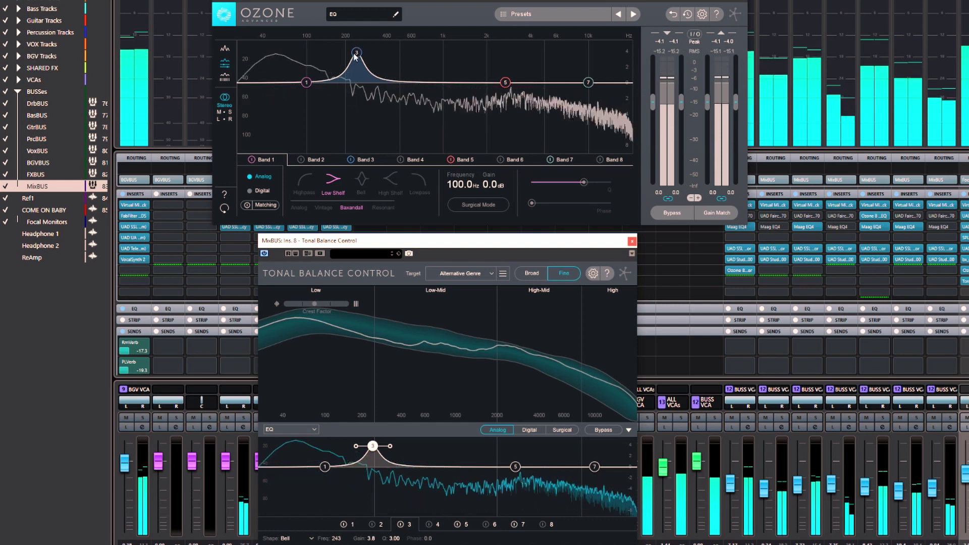
pyautogui.moveTo(372, 446)
pyautogui.mouseDown()
pyautogui.moveTo(372, 502)
pyautogui.moveTo(372, 439)
pyautogui.moveTo(372, 492)
pyautogui.moveTo(370, 446)
pyautogui.moveTo(357, 444)
pyautogui.moveTo(374, 444)
pyautogui.mouseUp()
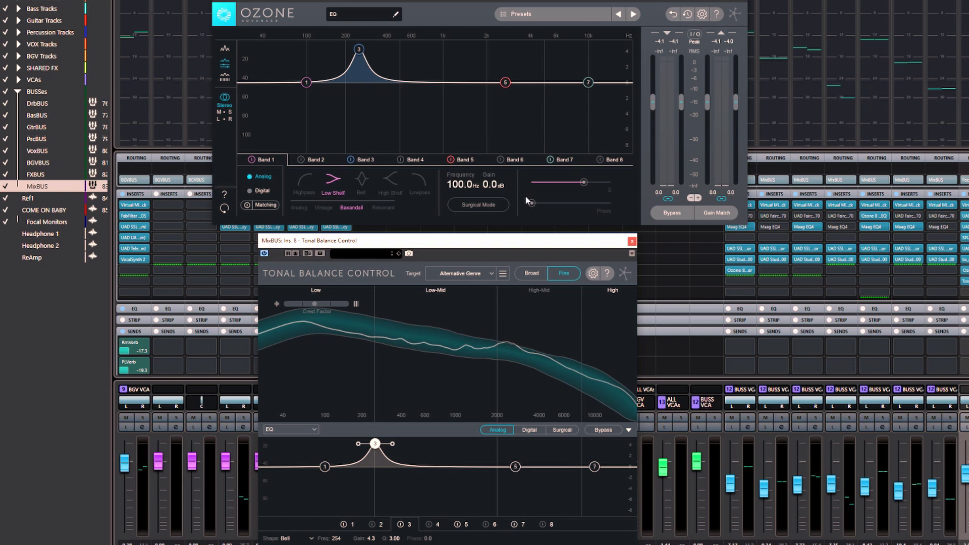
pyautogui.click(785, 271)
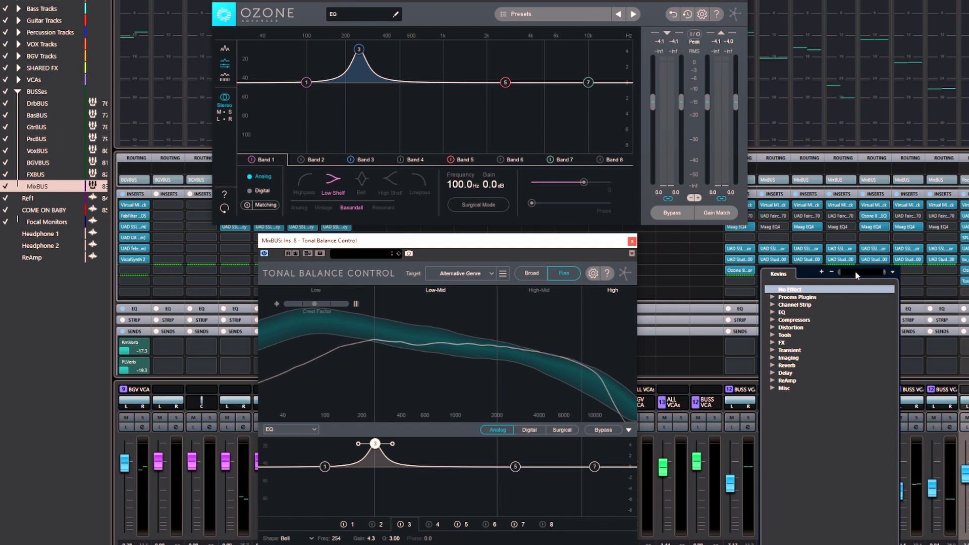
pyautogui.write('neutro')
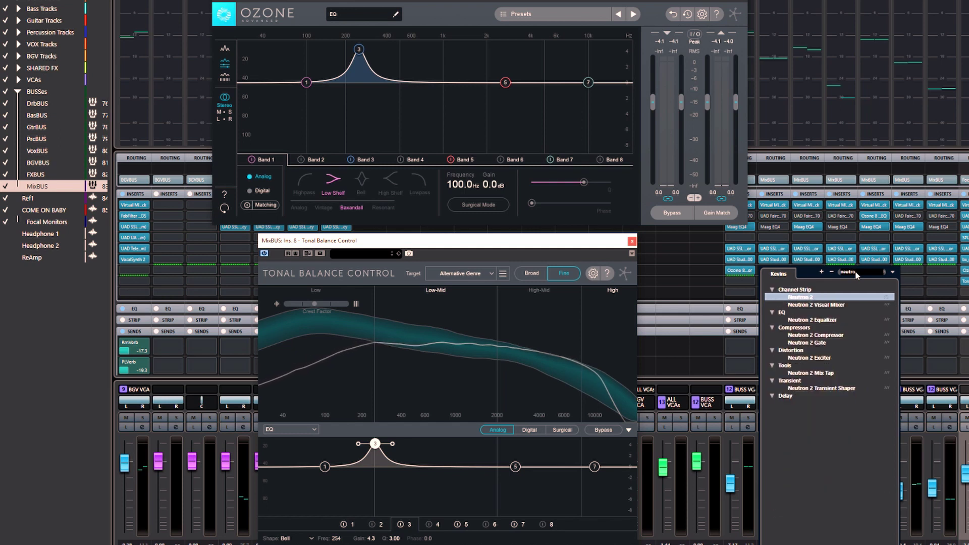
# Load Neutron 2 Equalizer from Channel Strip/EQ onto the BasBUS.
pyautogui.click(819, 321)
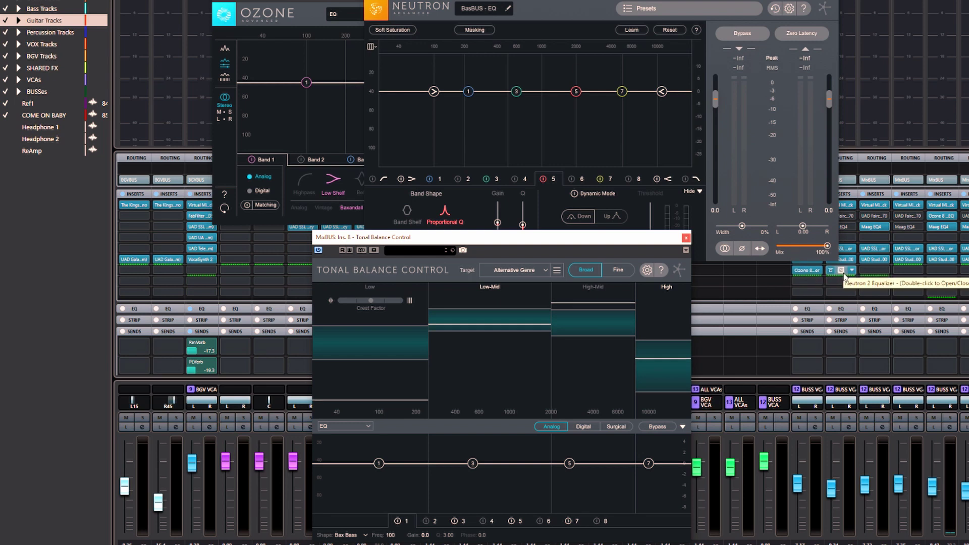
# Try a band 3 boost near 216 Hz, then switch Tonal Balance's EQ source to BasBUS - EQ.
pyautogui.click(362, 424)
pyautogui.click(368, 428)
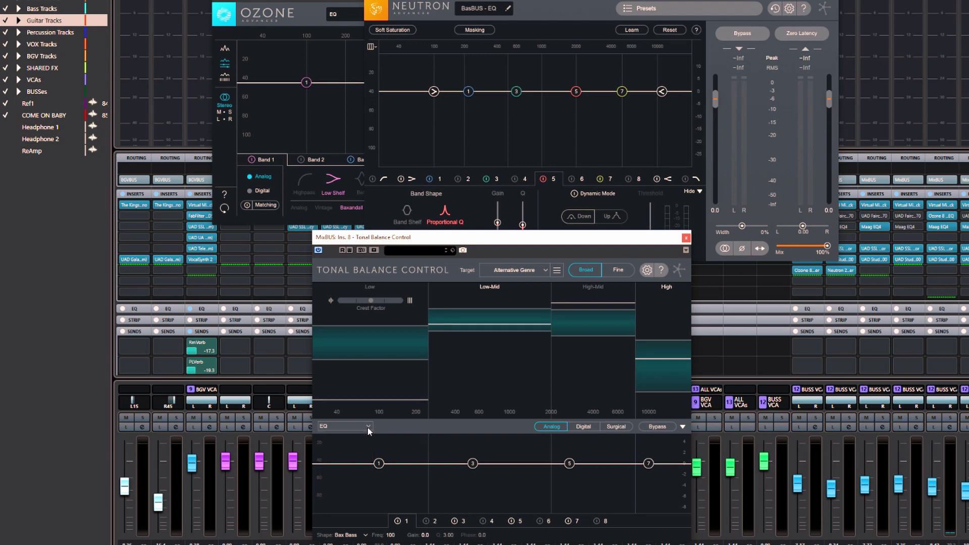
pyautogui.click(368, 428)
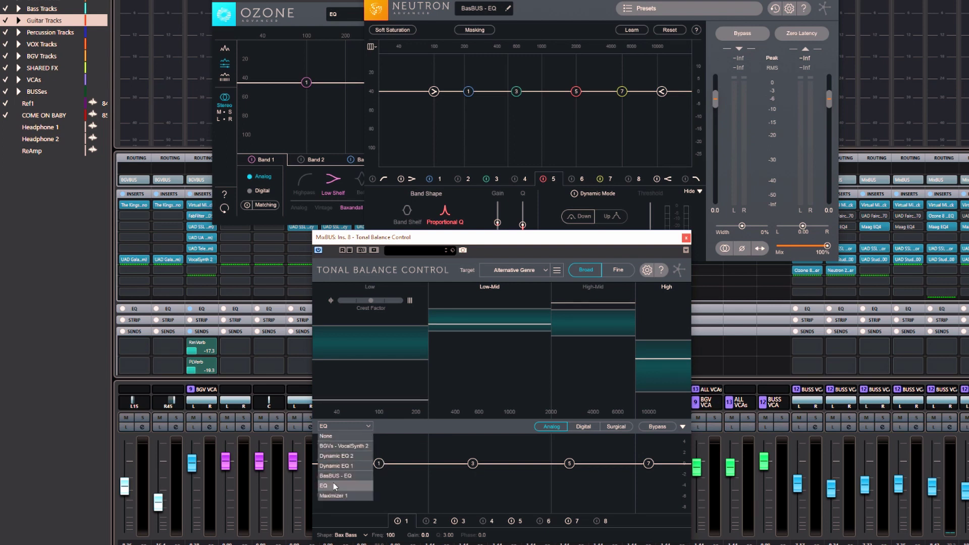
pyautogui.click(368, 425)
pyautogui.click(472, 464)
pyautogui.moveTo(463, 464); pyautogui.dragTo(419, 467)
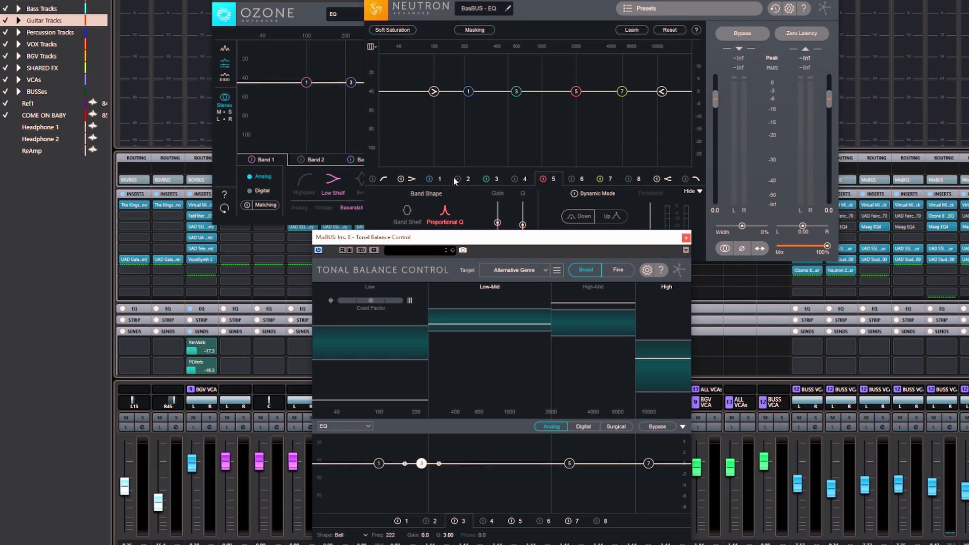
pyautogui.click(356, 429)
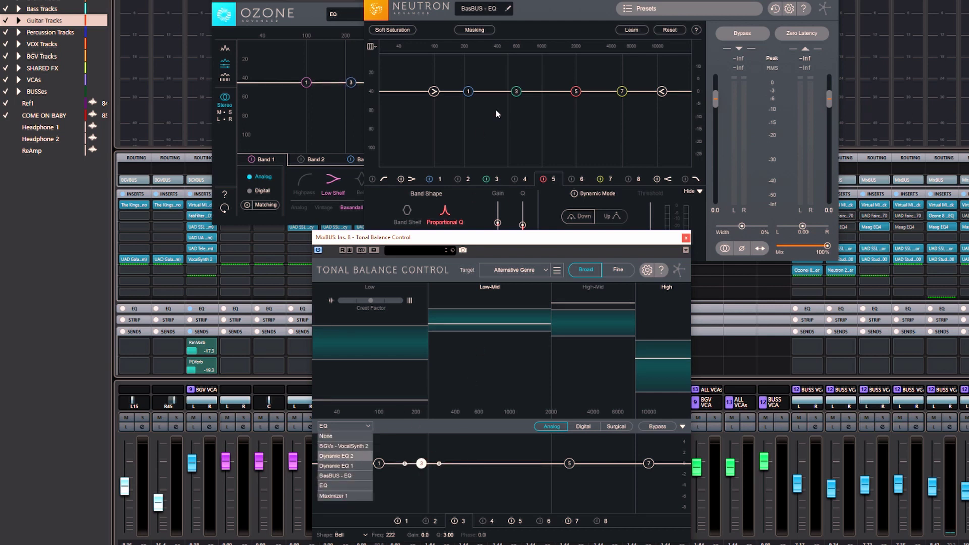
pyautogui.click(337, 475)
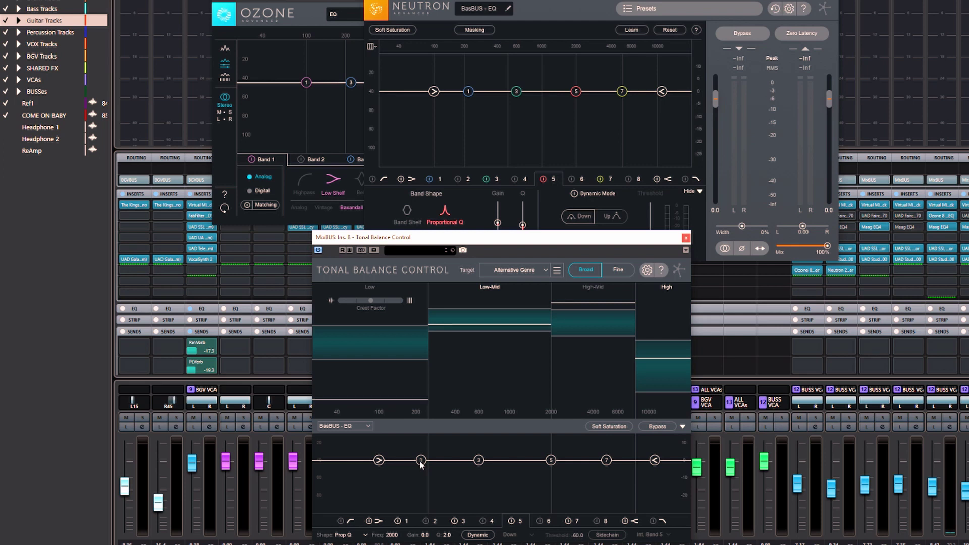
# Switch to Fine analysis and, during playback, boost and adjust Neutron band 1.
pyautogui.click(618, 271)
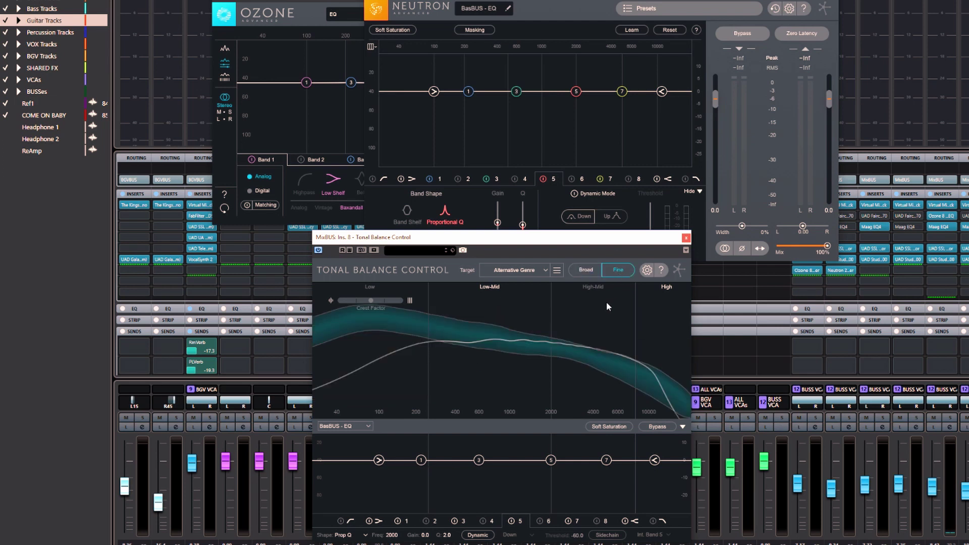
pyautogui.press('space')
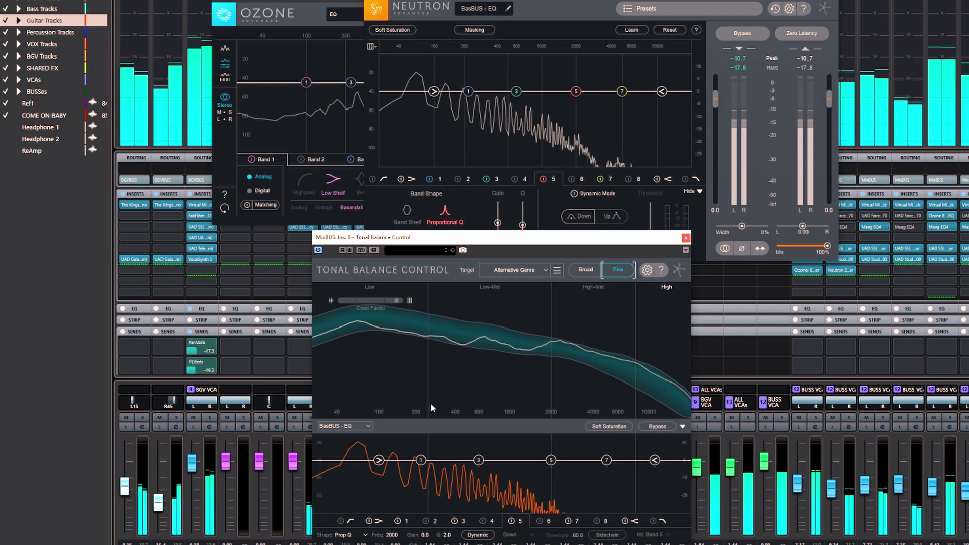
pyautogui.moveTo(421, 460); pyautogui.dragTo(441, 443)
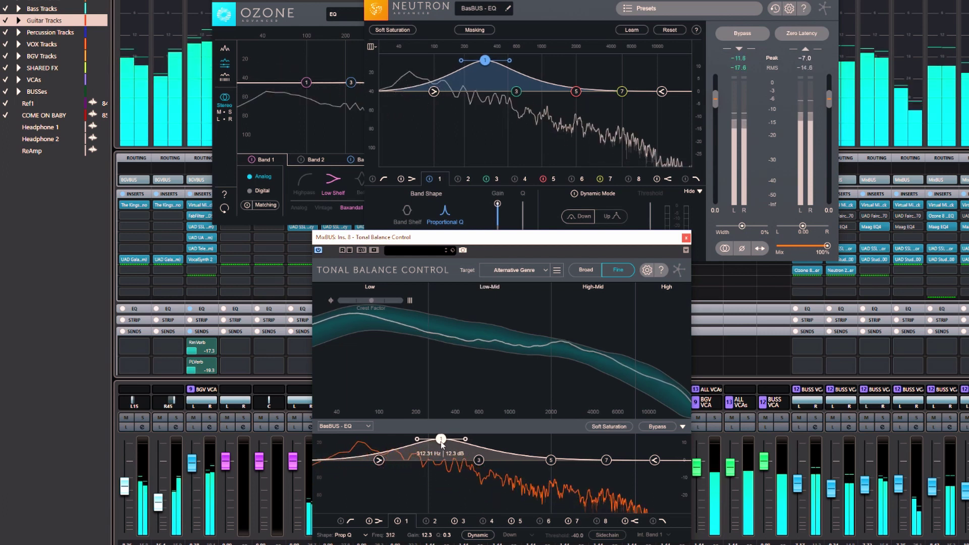
pyautogui.moveTo(441, 443)
pyautogui.mouseDown()
pyautogui.moveTo(440, 484)
pyautogui.moveTo(395, 490)
pyautogui.moveTo(433, 477)
pyautogui.moveTo(438, 453)
pyautogui.mouseUp()
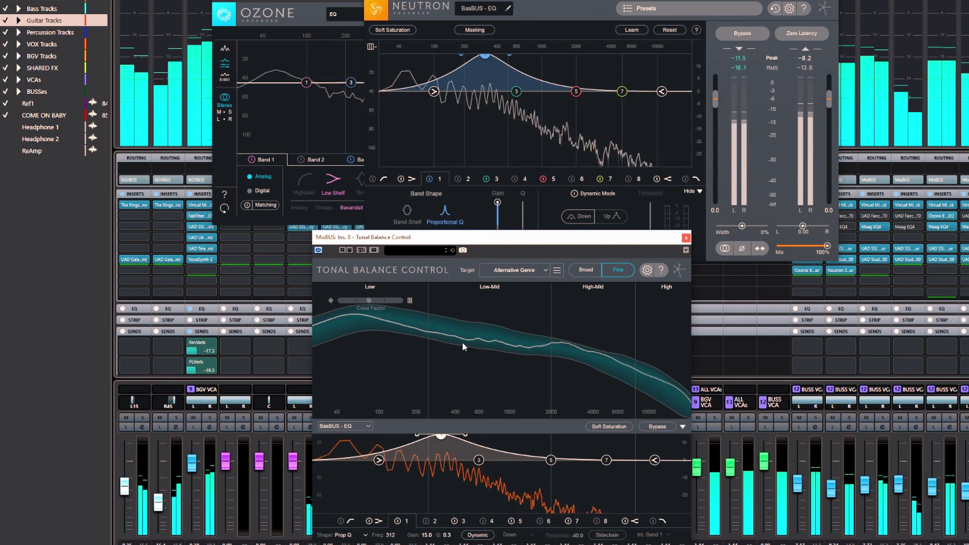
# Stop playback and lower band 1's gain for a broad boost near 240 Hz.
pyautogui.press('space')
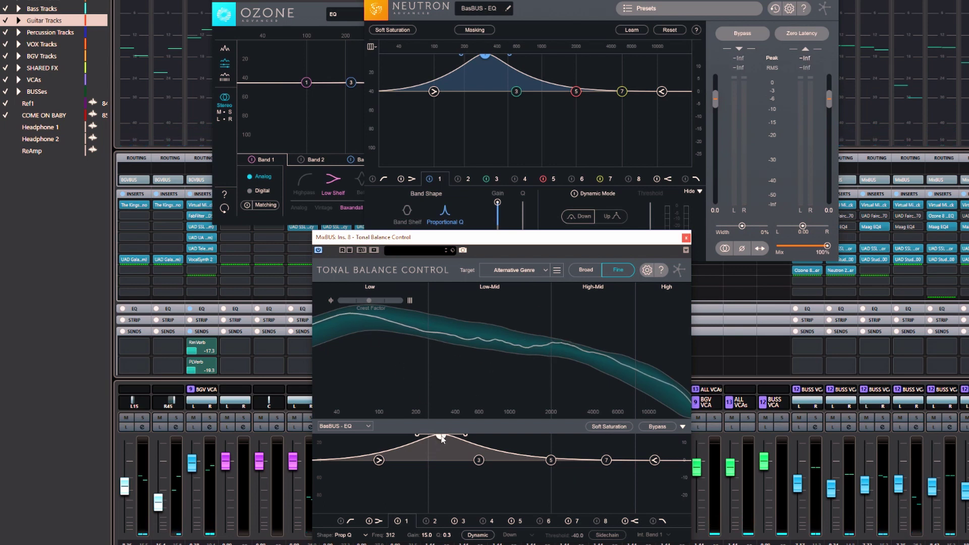
pyautogui.moveTo(440, 444); pyautogui.dragTo(427, 455)
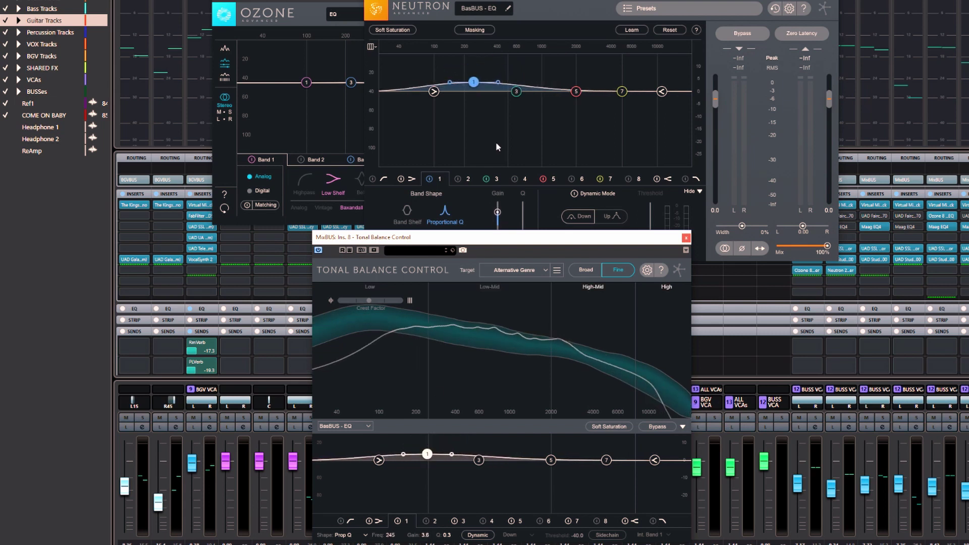
pyautogui.moveTo(477, 83)
pyautogui.mouseDown()
pyautogui.moveTo(469, 104)
pyautogui.moveTo(481, 130)
pyautogui.moveTo(470, 133)
pyautogui.moveTo(472, 123)
pyautogui.moveTo(465, 133)
pyautogui.moveTo(472, 71)
pyautogui.mouseUp()
# Switch Tonal Balance's EQ source to the Ozone EQ and shape band 1 as a low shelf near 100 Hz.
pyautogui.click(366, 427)
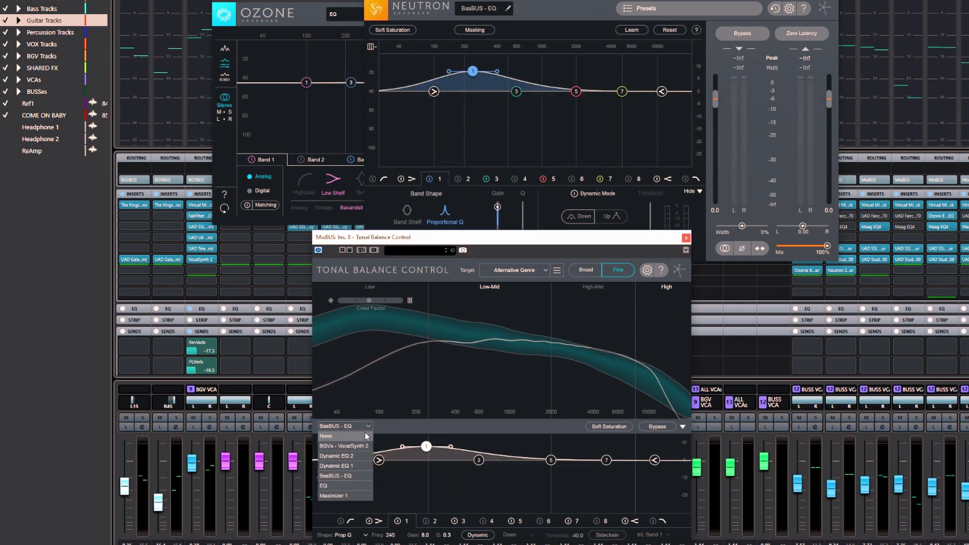
pyautogui.click(353, 485)
pyautogui.moveTo(381, 467); pyautogui.dragTo(399, 457)
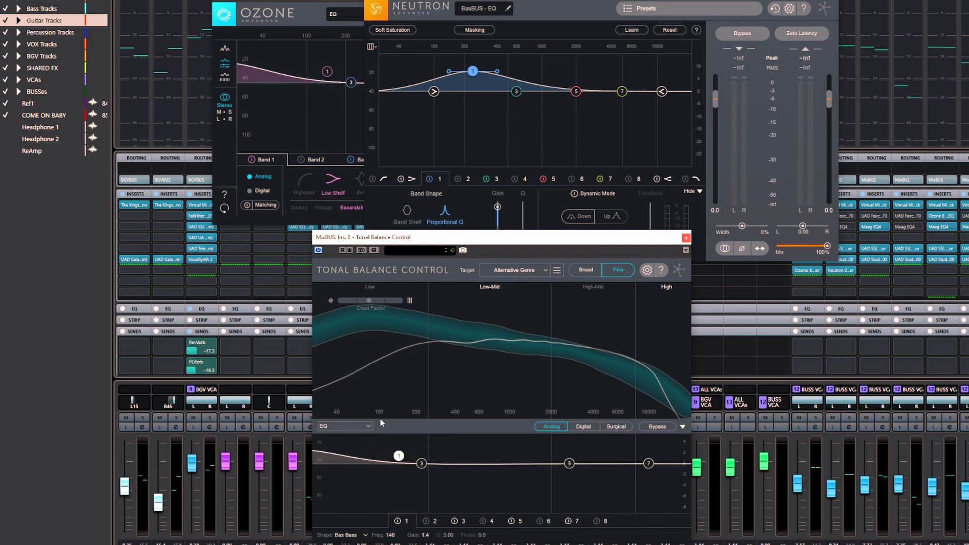
pyautogui.click(309, 75)
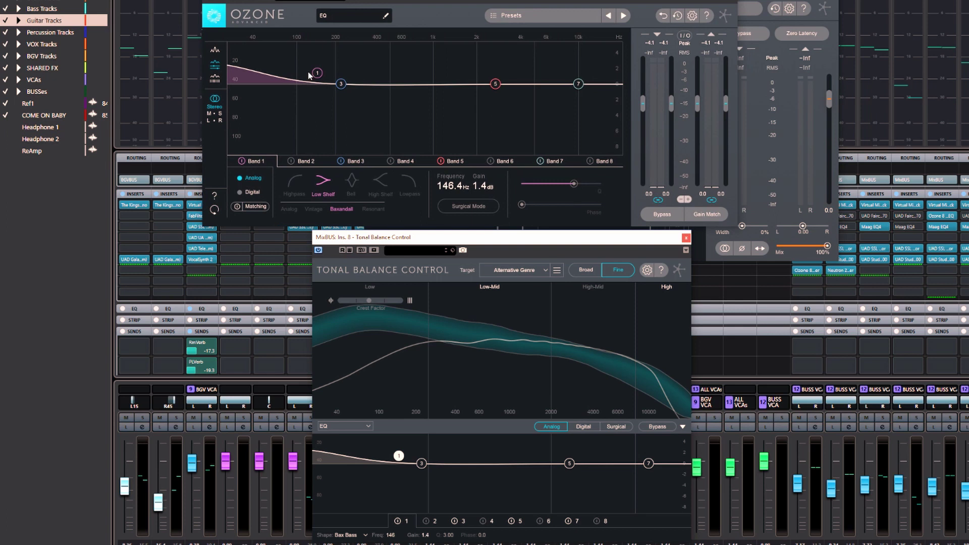
pyautogui.moveTo(399, 457); pyautogui.dragTo(376, 452)
pyautogui.moveTo(389, 243); pyautogui.dragTo(428, 221)
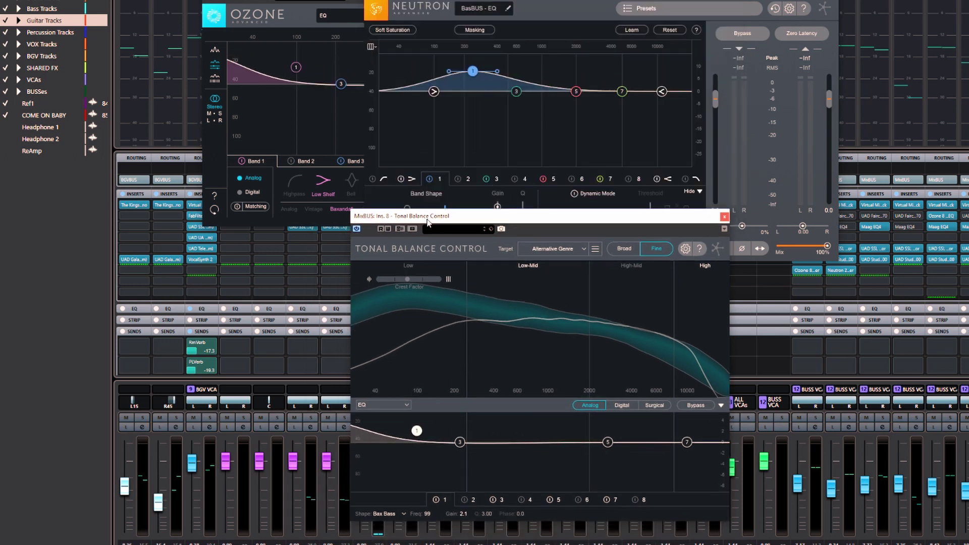
# Keep band 1's shape, set its frequency to about 149 Hz, and view bands 4 and 5.
pyautogui.click(403, 514)
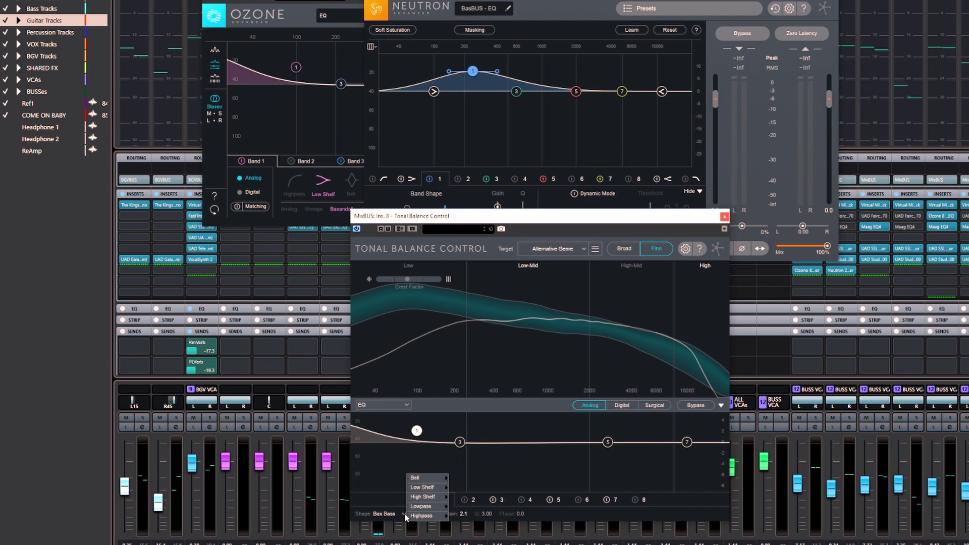
pyautogui.moveTo(423, 479)
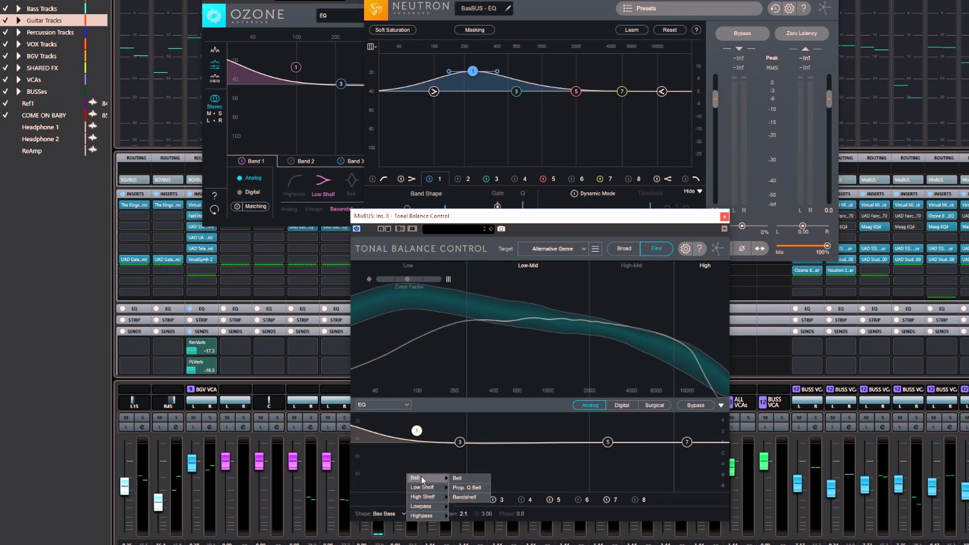
pyautogui.click(365, 515)
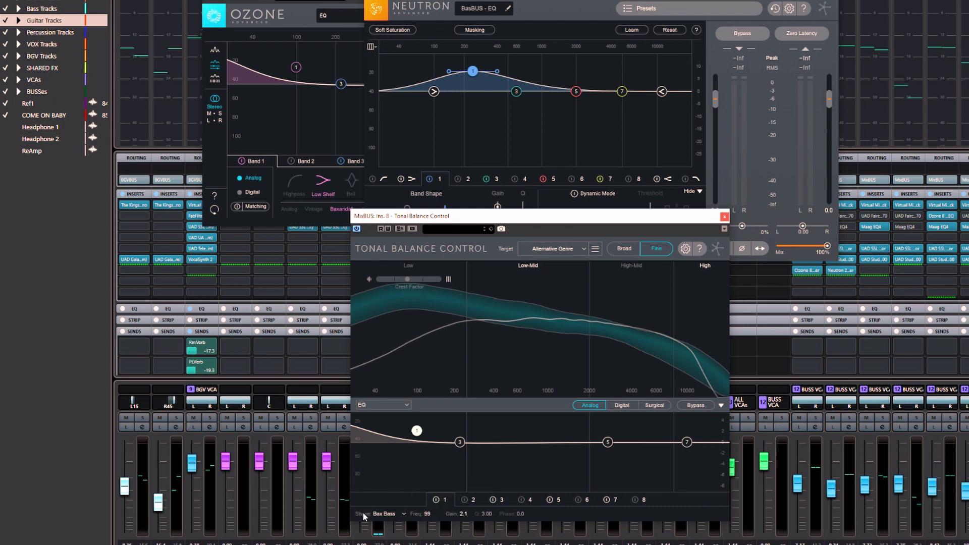
pyautogui.click(406, 515)
pyautogui.moveTo(422, 483)
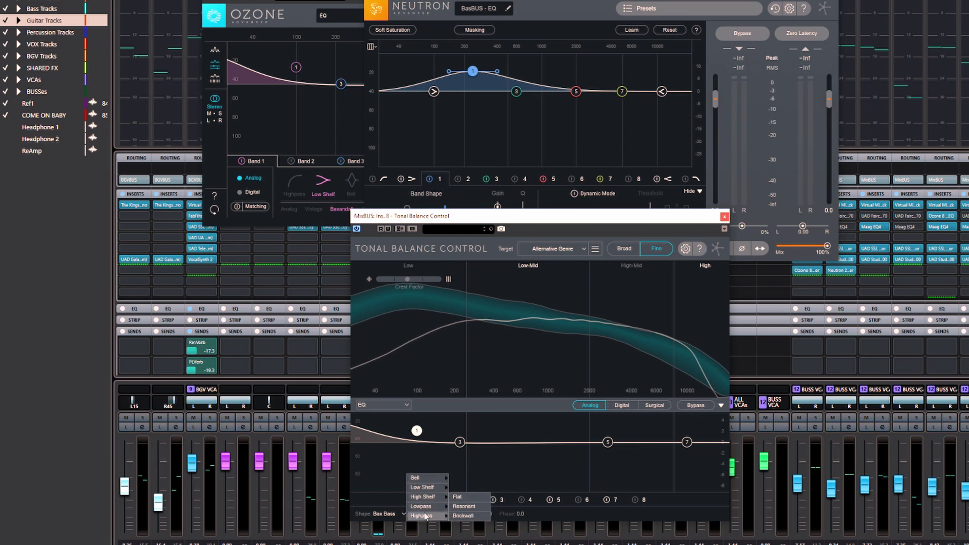
pyautogui.click(374, 514)
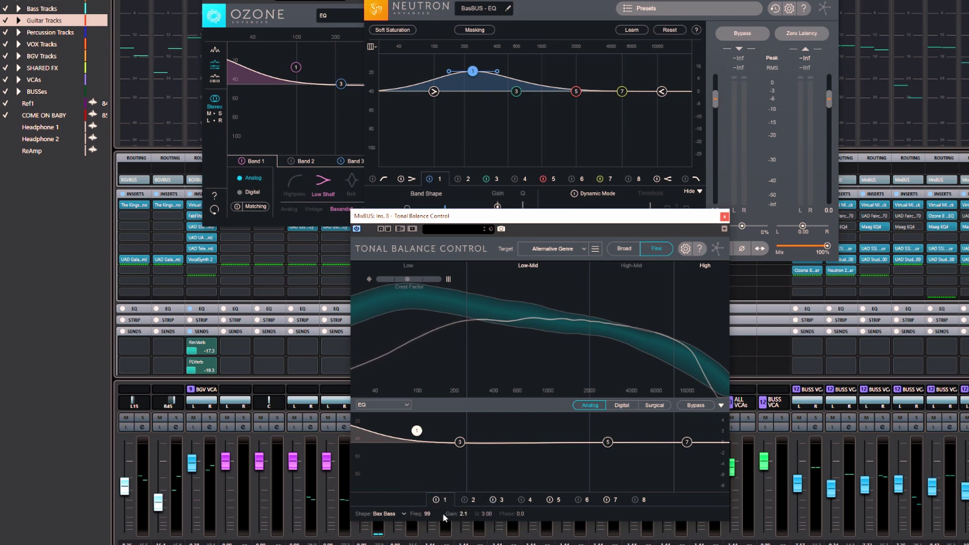
pyautogui.scroll(8, 427, 518)
pyautogui.scroll(-5, 428, 518)
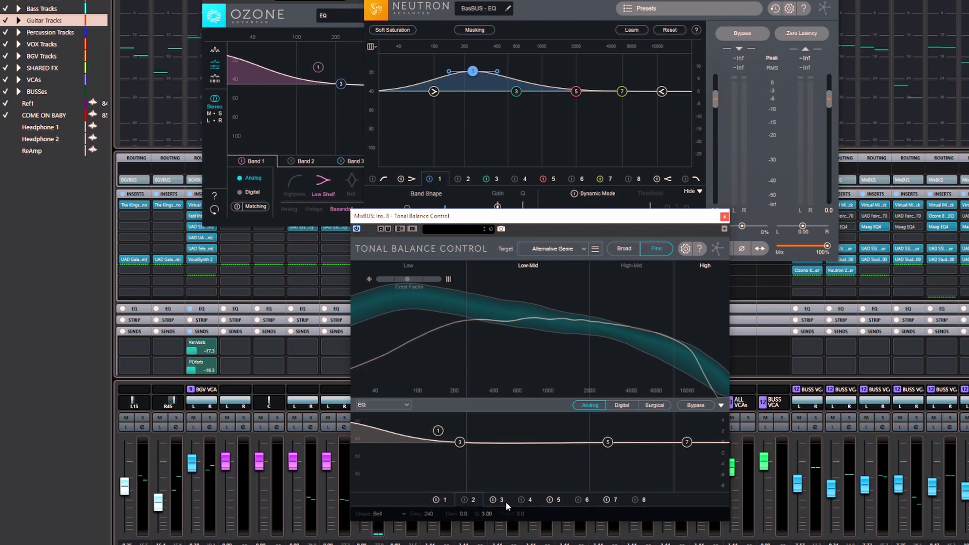
pyautogui.click(528, 500)
pyautogui.click(558, 499)
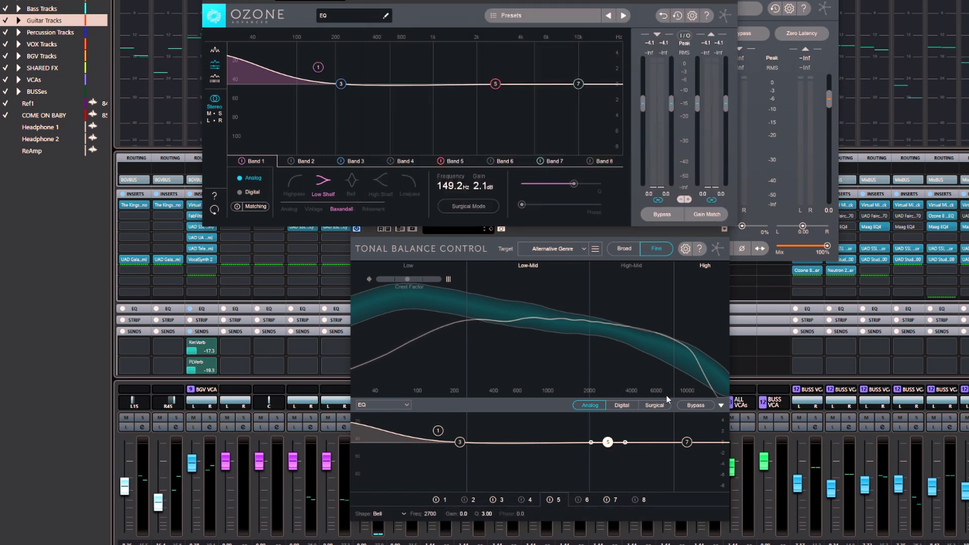
# Try the mix-bus EQ in Digital and Surgical modes, then return it to Analog.
pyautogui.click(622, 406)
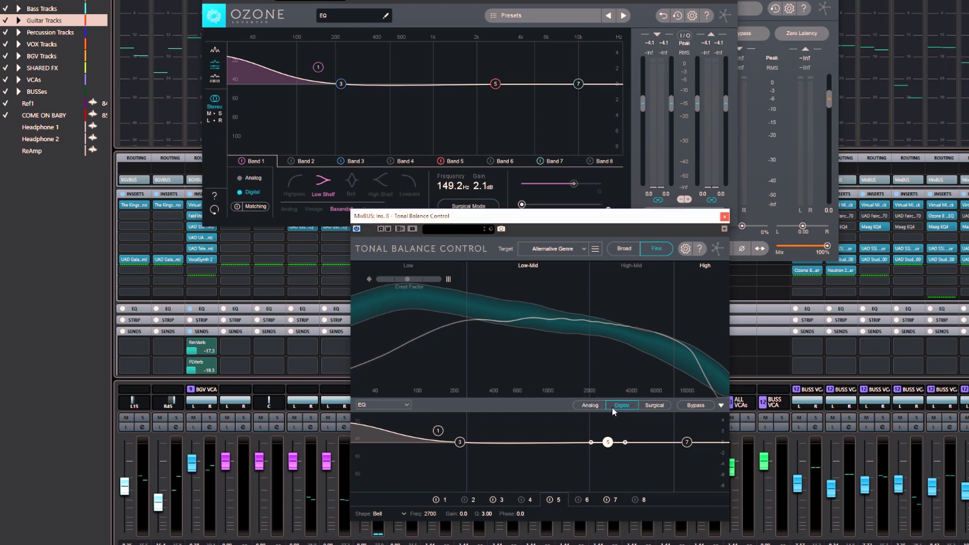
pyautogui.click(655, 405)
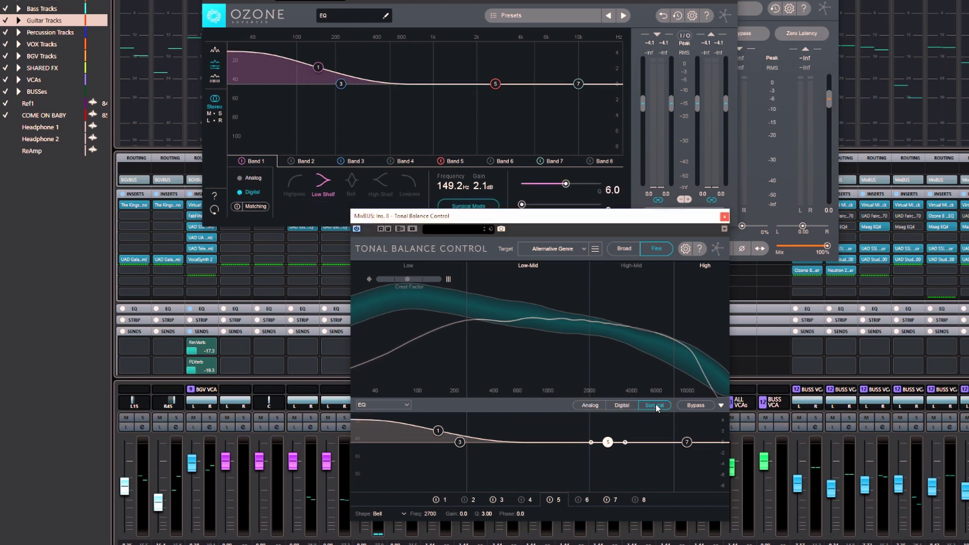
pyautogui.click(632, 407)
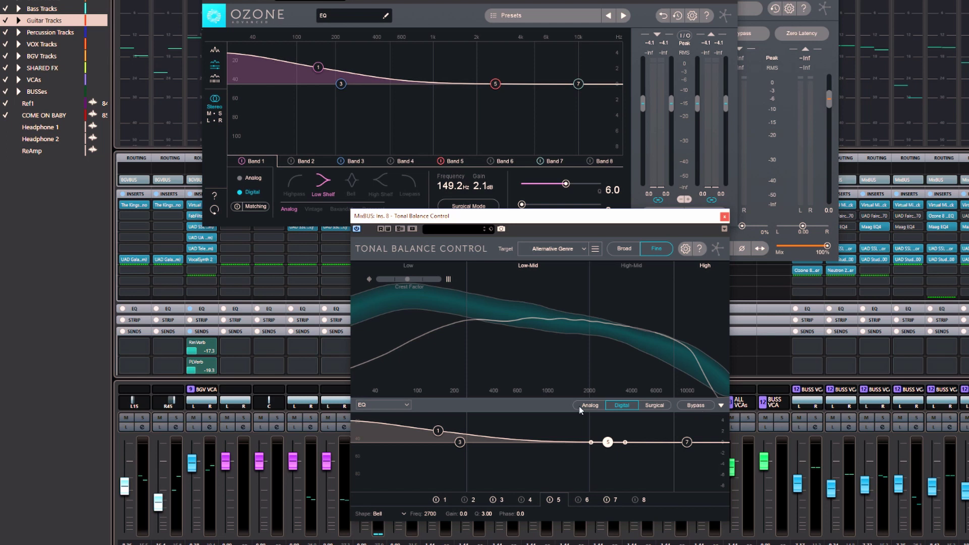
pyautogui.click(580, 407)
# A/B the mix-bus EQ by toggling Bypass repeatedly, leaving it bypassed.
pyautogui.click(700, 408)
pyautogui.click(700, 408)
pyautogui.click(700, 408)
pyautogui.click(700, 408)
pyautogui.click(700, 408)
pyautogui.click(701, 409)
pyautogui.click(700, 408)
pyautogui.click(701, 408)
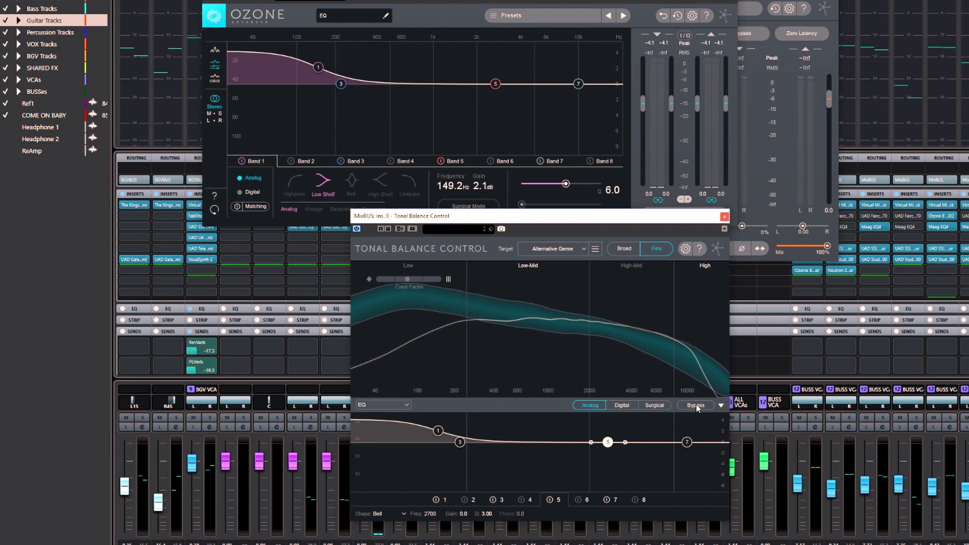
# Re-enable the mix-bus EQ and move band 1's low shelf to 383.6 Hz.
pyautogui.click(694, 408)
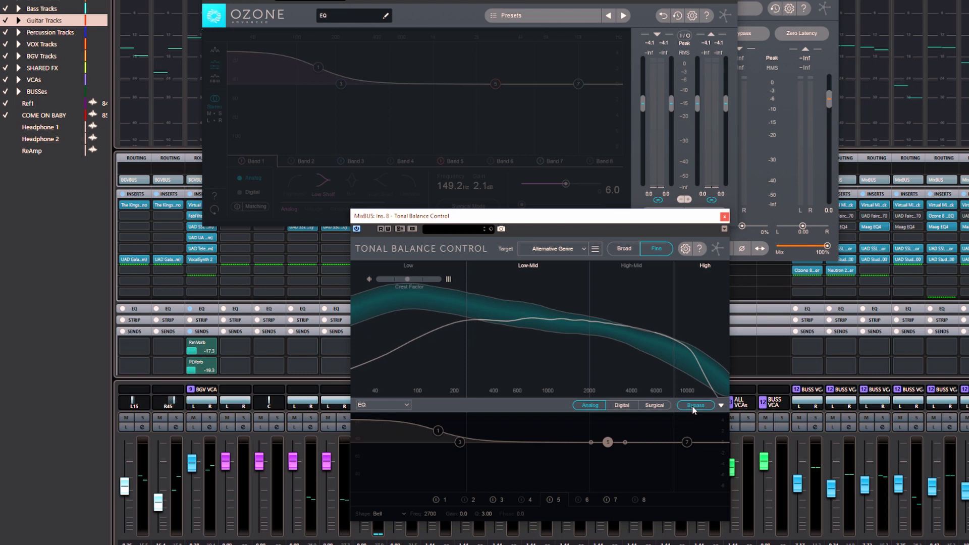
pyautogui.click(693, 408)
pyautogui.moveTo(437, 431); pyautogui.dragTo(491, 432)
# Play the mix, compare with the EQs bypassed and re-enabled, then bring up the EQ instance list.
pyautogui.press('space')
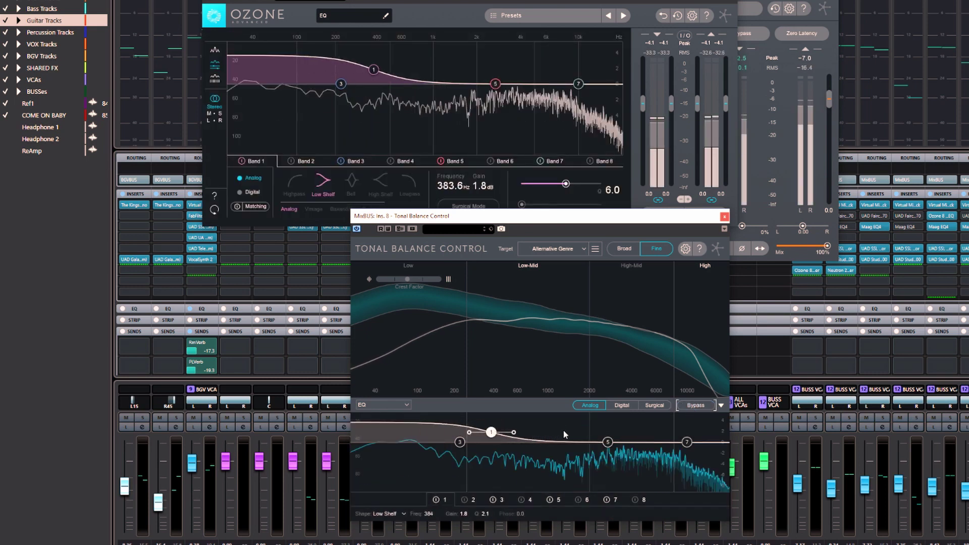
pyautogui.click(695, 406)
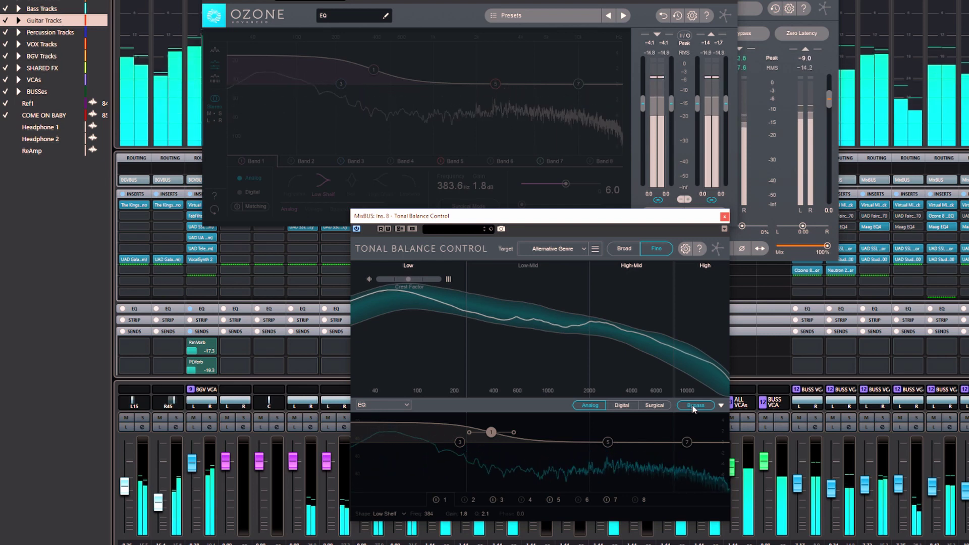
pyautogui.click(692, 405)
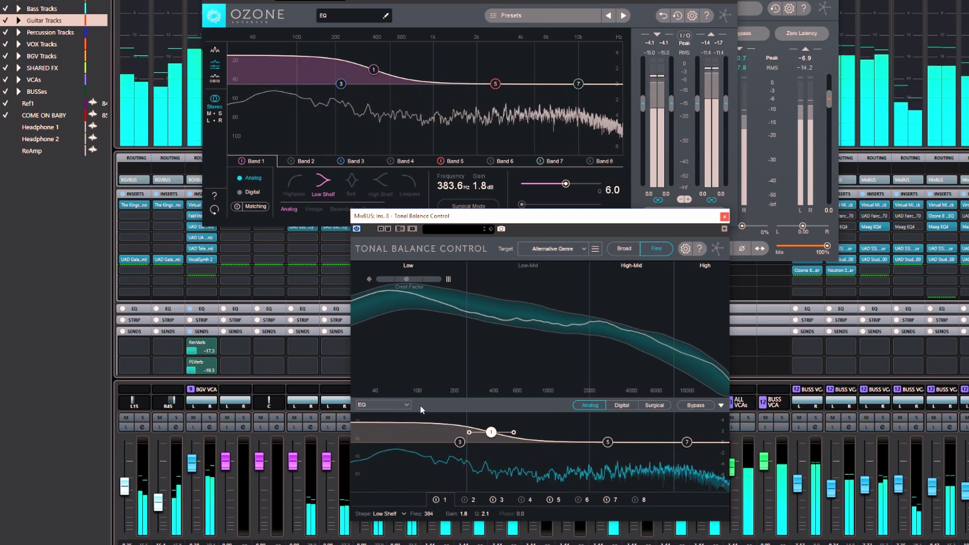
pyautogui.click(401, 406)
# Display BasBUS - EQ in Tonal Balance, A/B its bypass, and open the Neutron BasBUS - EQ window.
pyautogui.click(381, 455)
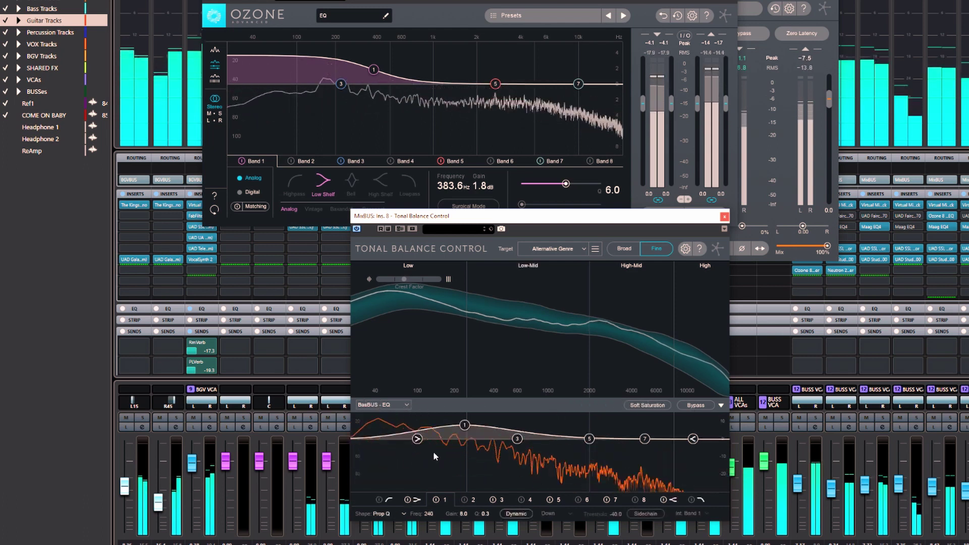
pyautogui.click(695, 406)
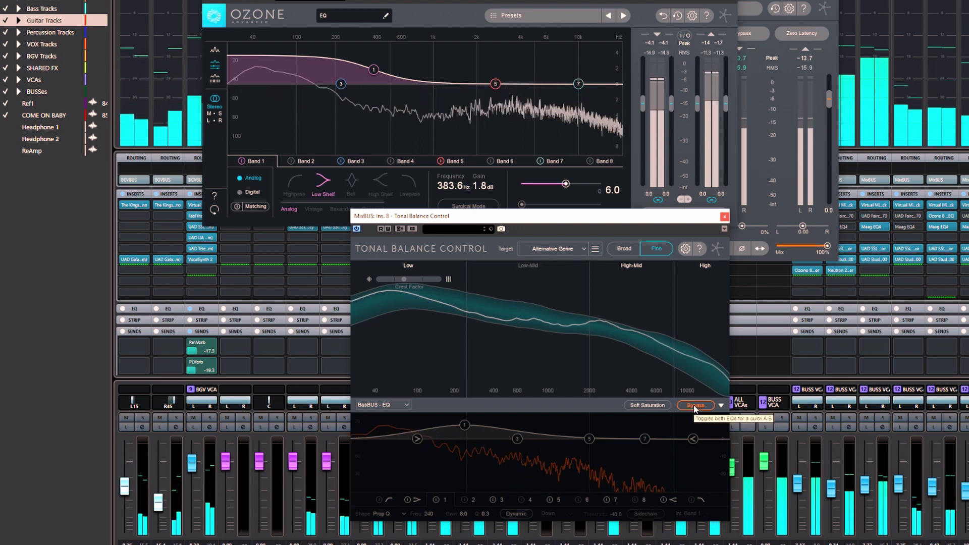
pyautogui.click(695, 406)
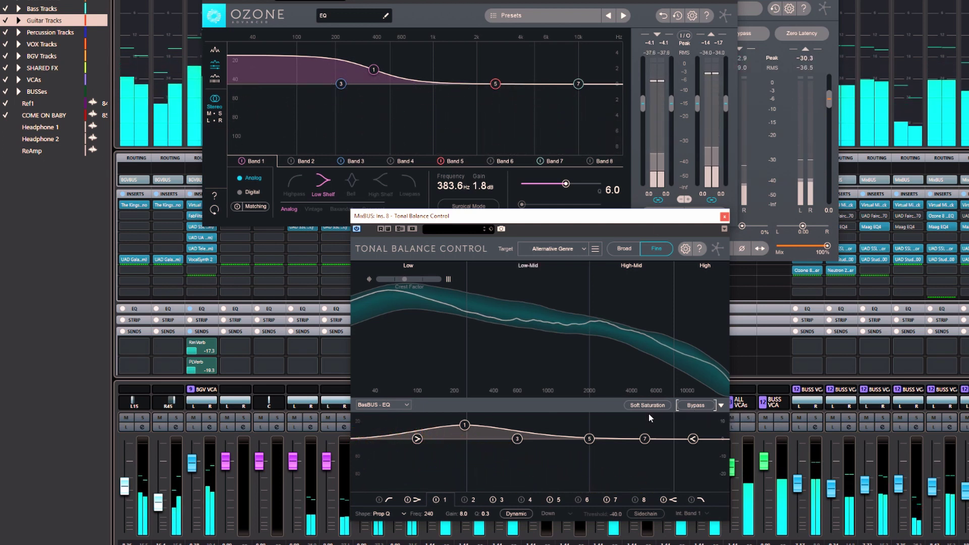
pyautogui.click(654, 275)
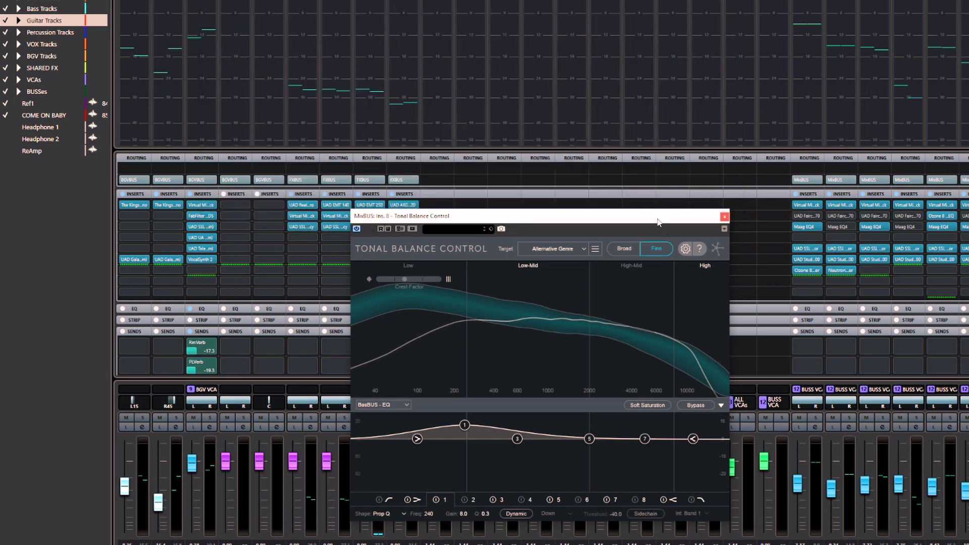
# Move the Tonal Balance Control window right, then slightly left, to reveal more mixer channels.
pyautogui.moveTo(658, 221); pyautogui.dragTo(739, 213)
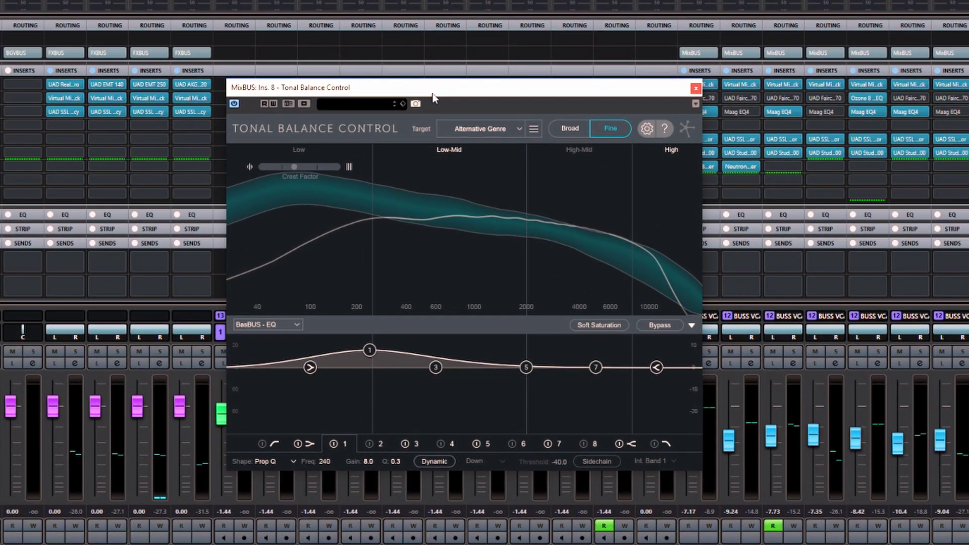
pyautogui.moveTo(433, 97); pyautogui.dragTo(407, 92)
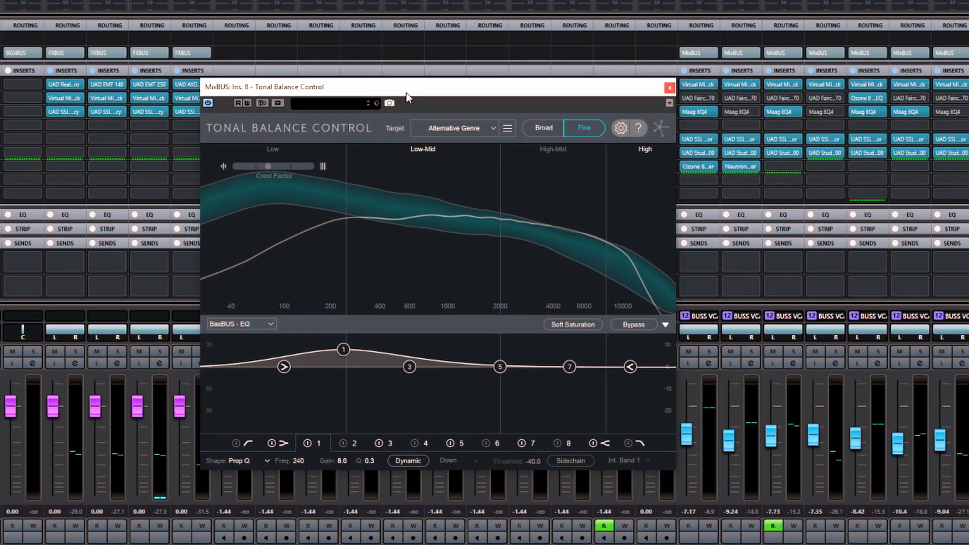
pyautogui.click(248, 329)
# Check the mix-bus Ozone EQ window and keep BasBUS - EQ as the displayed instance.
pyautogui.click(255, 325)
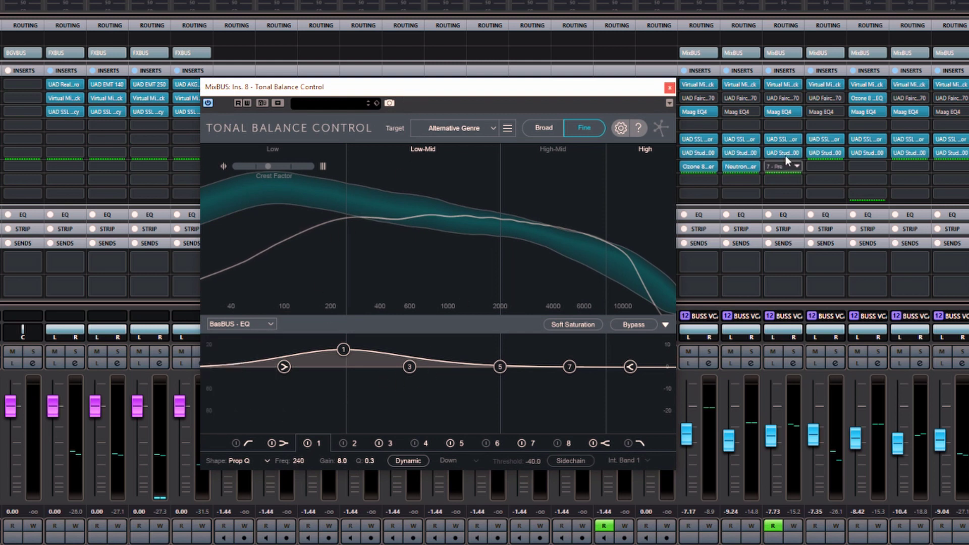
pyautogui.click(699, 168)
pyautogui.click(728, 168)
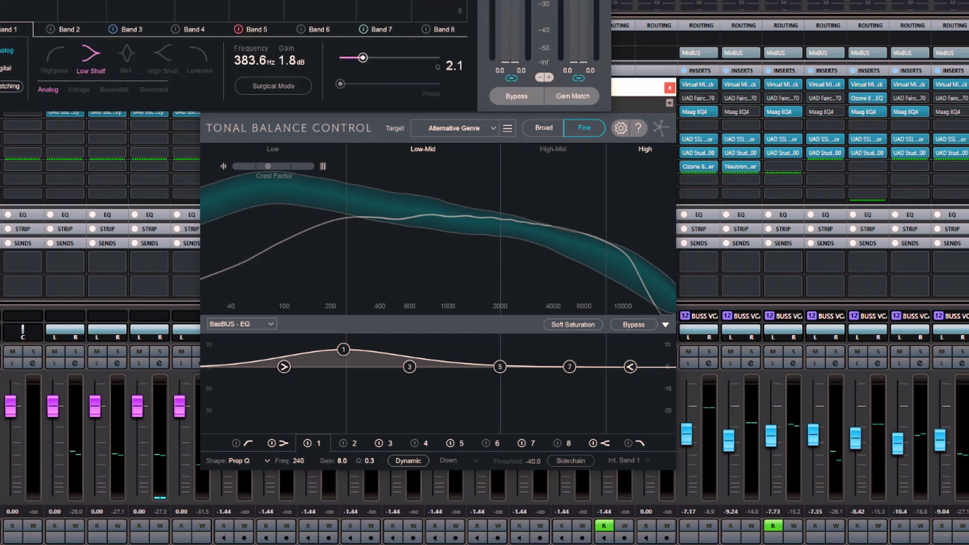
pyautogui.click(699, 167)
pyautogui.click(253, 324)
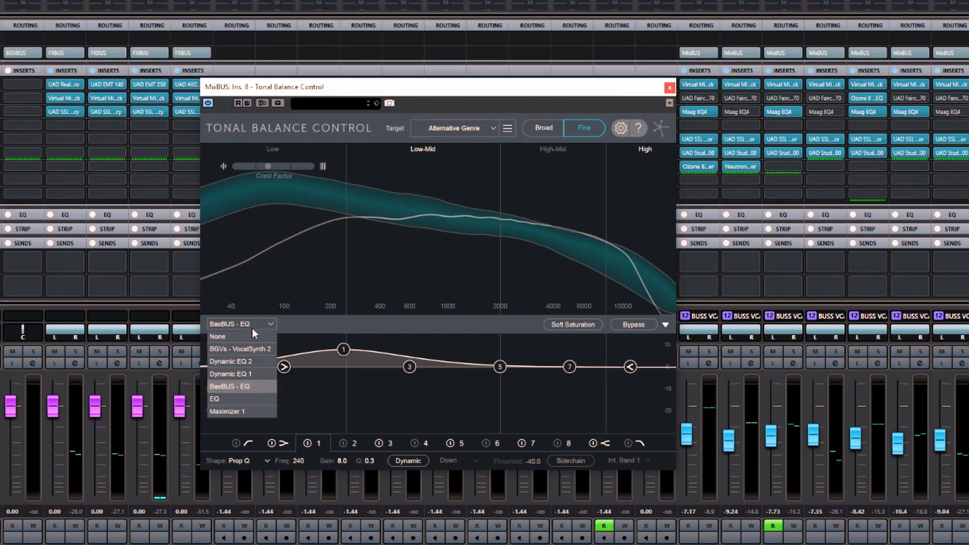
pyautogui.click(261, 324)
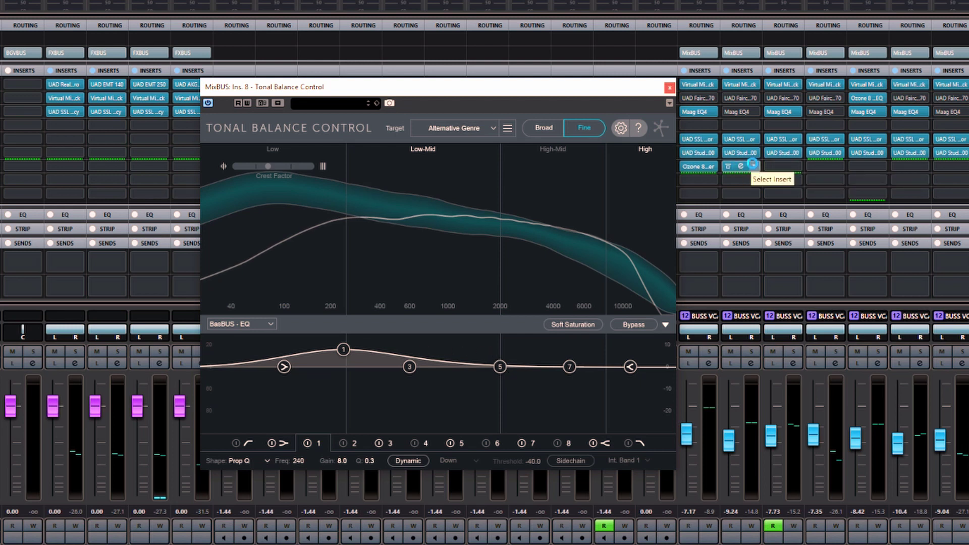
# Switch Tonal Balance's EQ source through BGVs - VocalSynth 2 and Dynamic EQ 2 to Dynamic EQ 1.
pyautogui.click(275, 328)
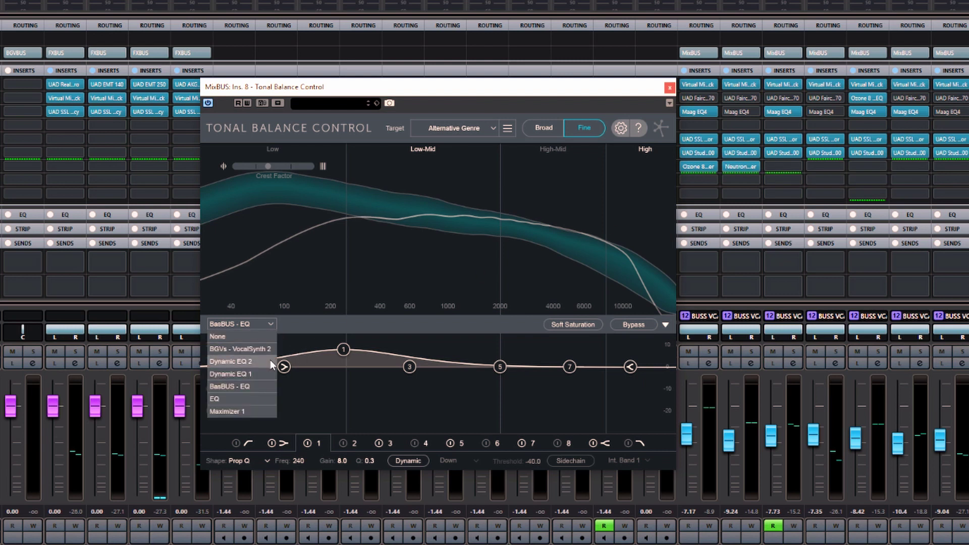
pyautogui.click(239, 350)
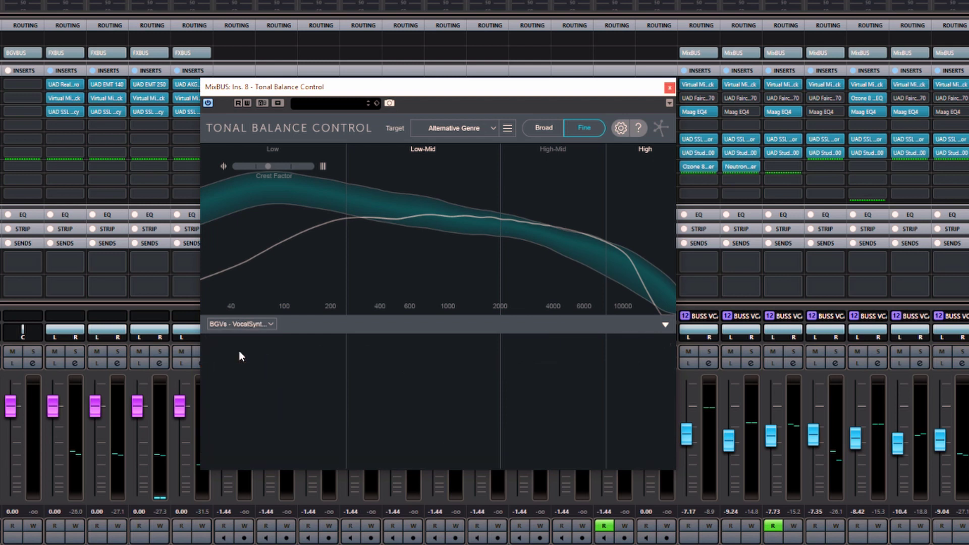
pyautogui.click(275, 325)
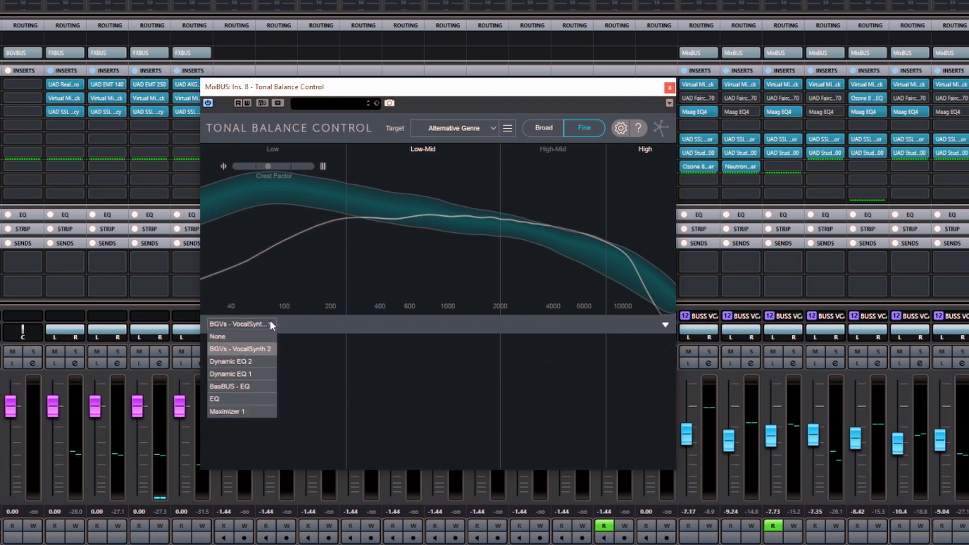
pyautogui.click(257, 361)
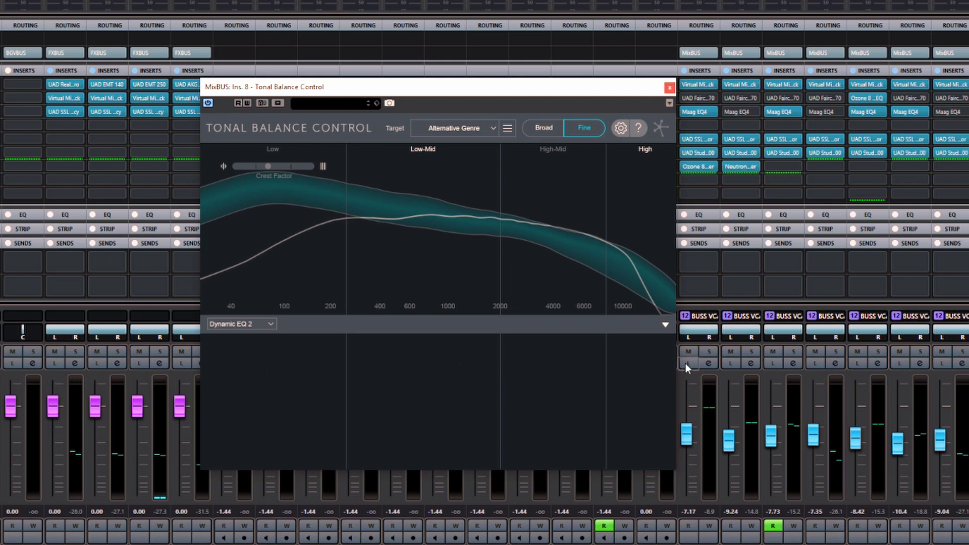
pyautogui.click(265, 324)
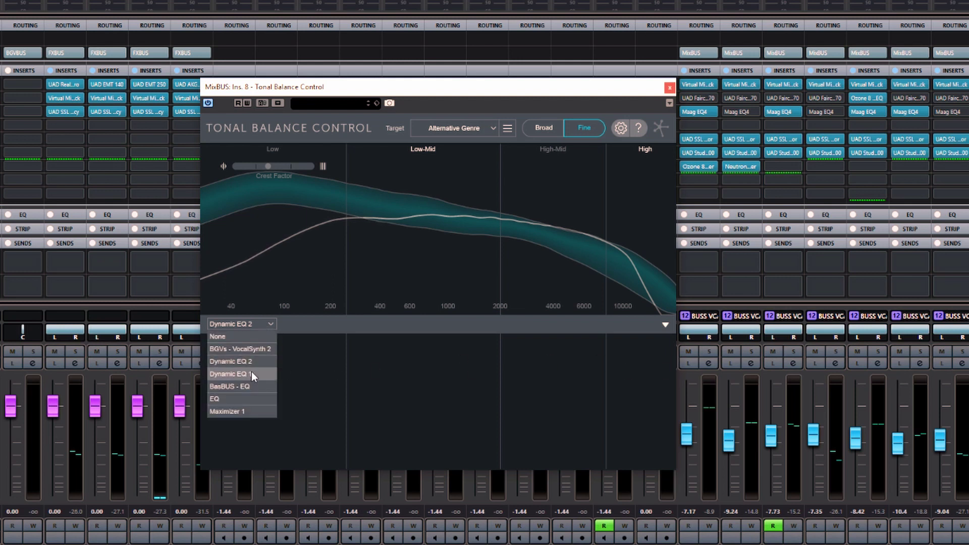
pyautogui.click(251, 372)
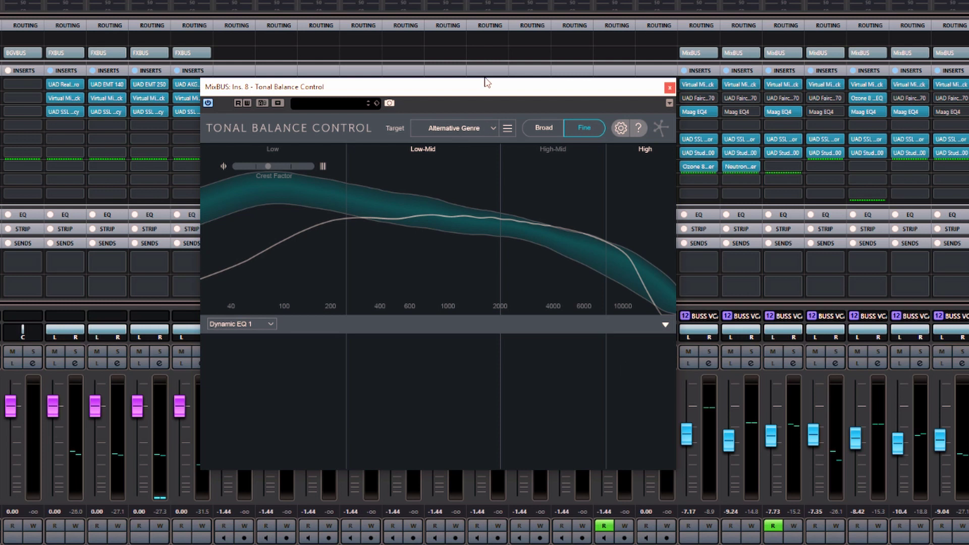
# Reposition the Tonal Balance window and scroll the MixConsole left to the GtrBUS channels.
pyautogui.moveTo(485, 88); pyautogui.dragTo(503, 125)
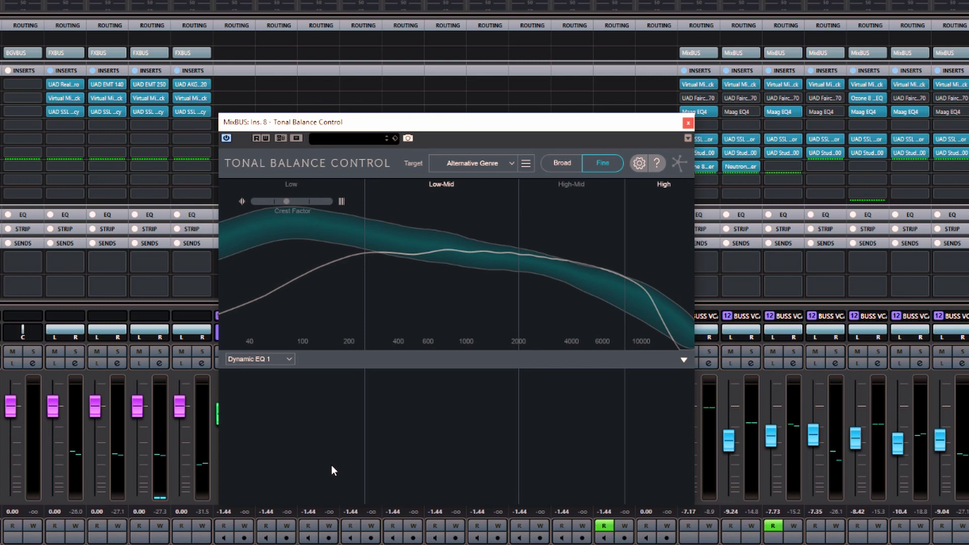
pyautogui.moveTo(280, 125); pyautogui.dragTo(298, 121)
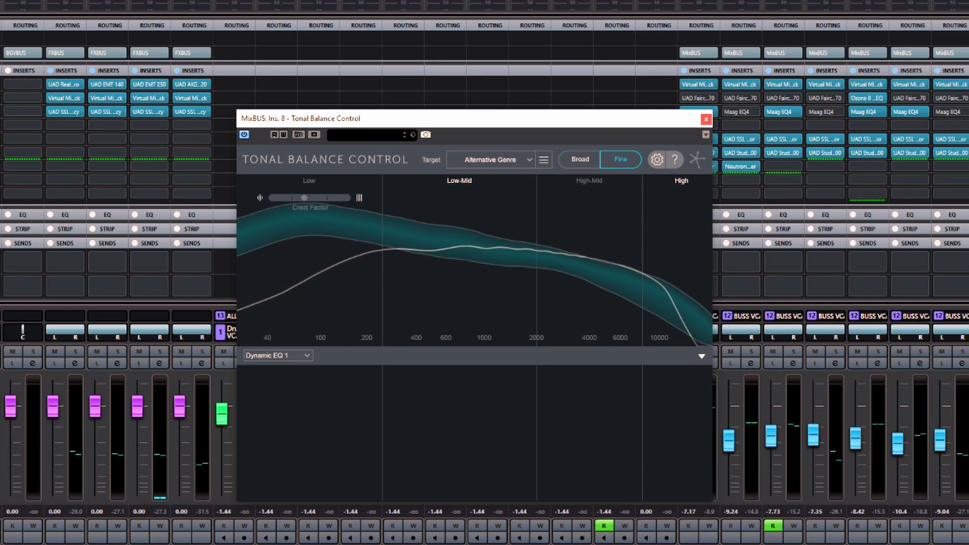
pyautogui.hscroll(-5, 837, 404)
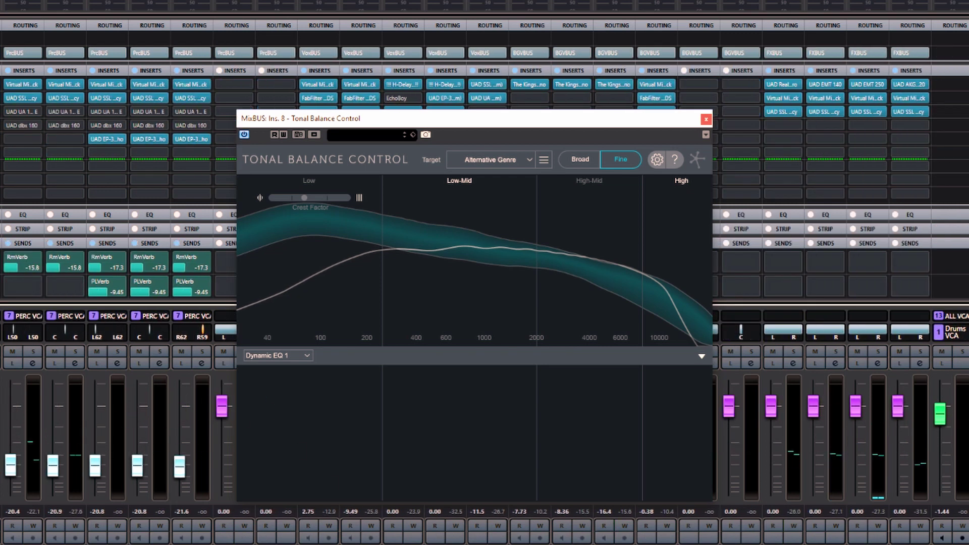
pyautogui.hscroll(-5, 838, 403)
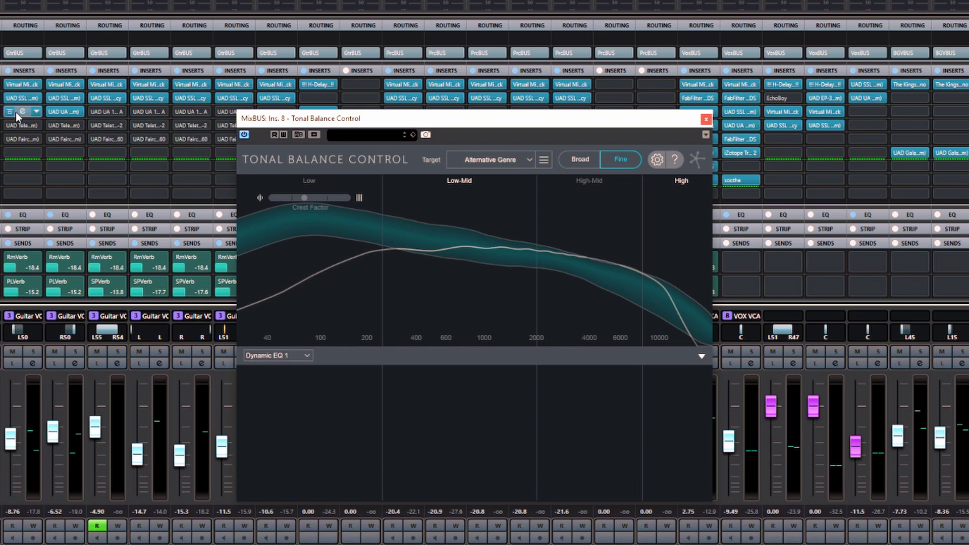
# Load Neutron 2 Mix Tap on AcGtr1's insert slot 6 and select AcGtr1 - Mix Tap in Tonal Balance.
pyautogui.click(36, 154)
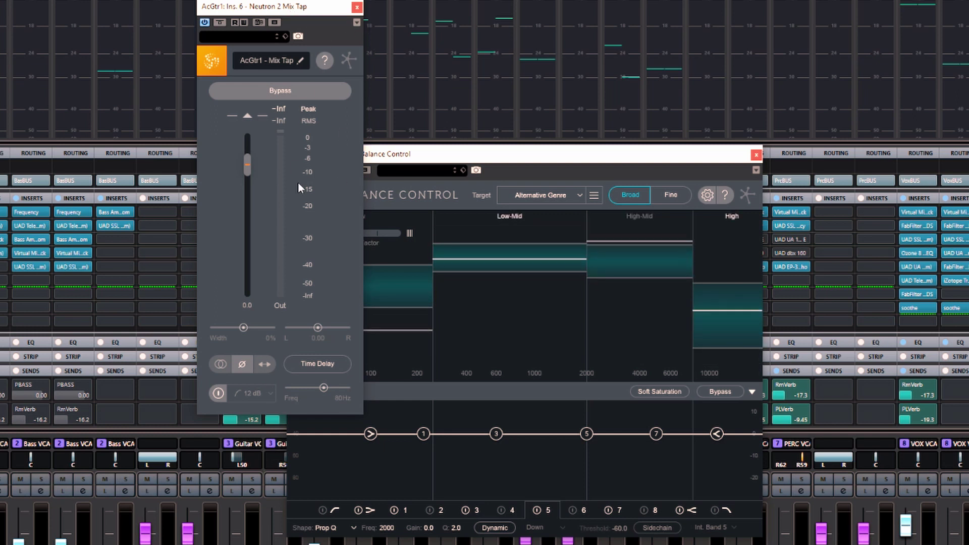
pyautogui.moveTo(303, 7); pyautogui.dragTo(126, 14)
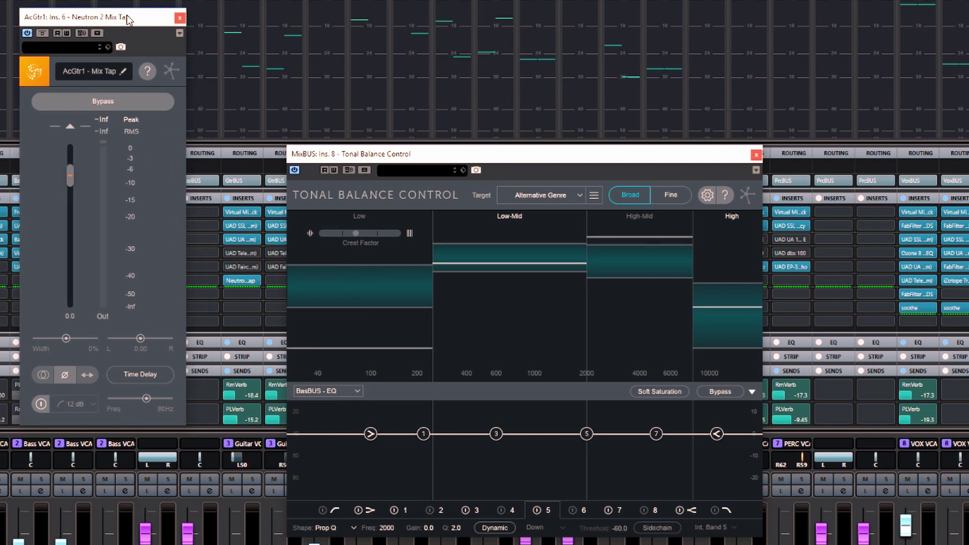
pyautogui.click(359, 391)
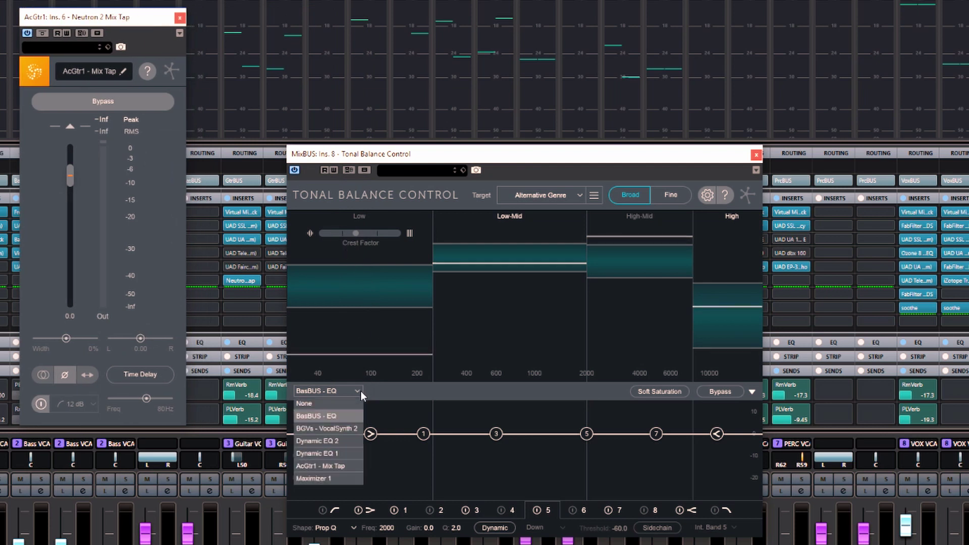
pyautogui.click(344, 465)
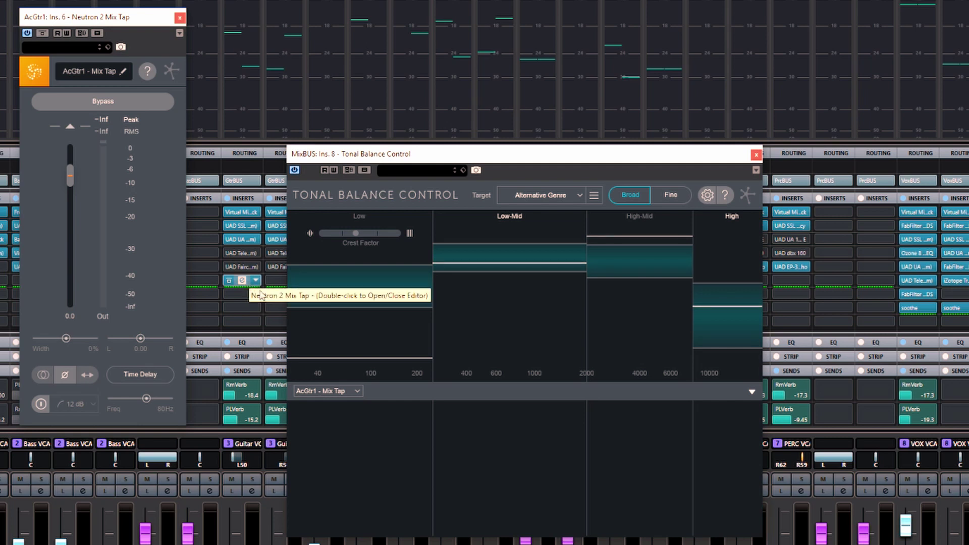
# Play the mix, toggle the Guitar VCA mute, leave its listen button on, then stop.
pyautogui.press('space')
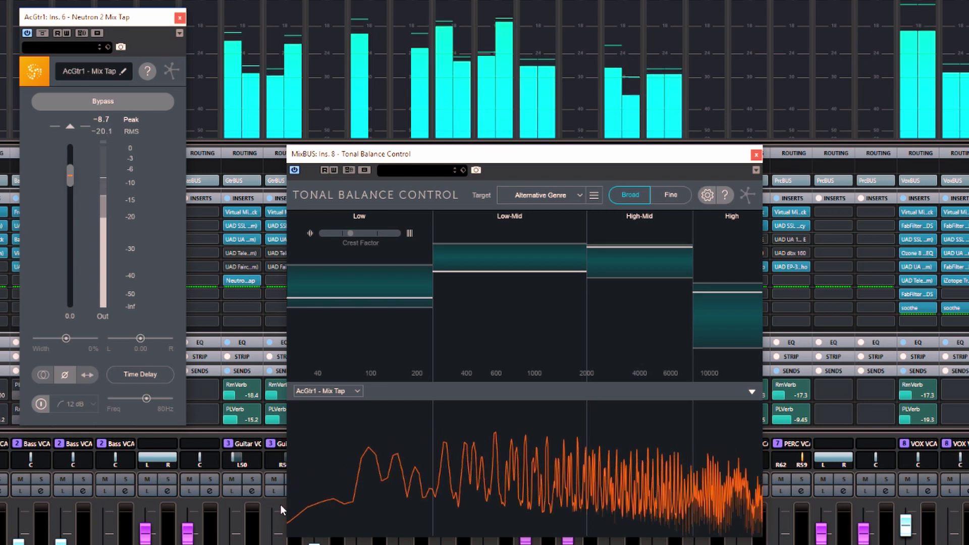
pyautogui.click(233, 480)
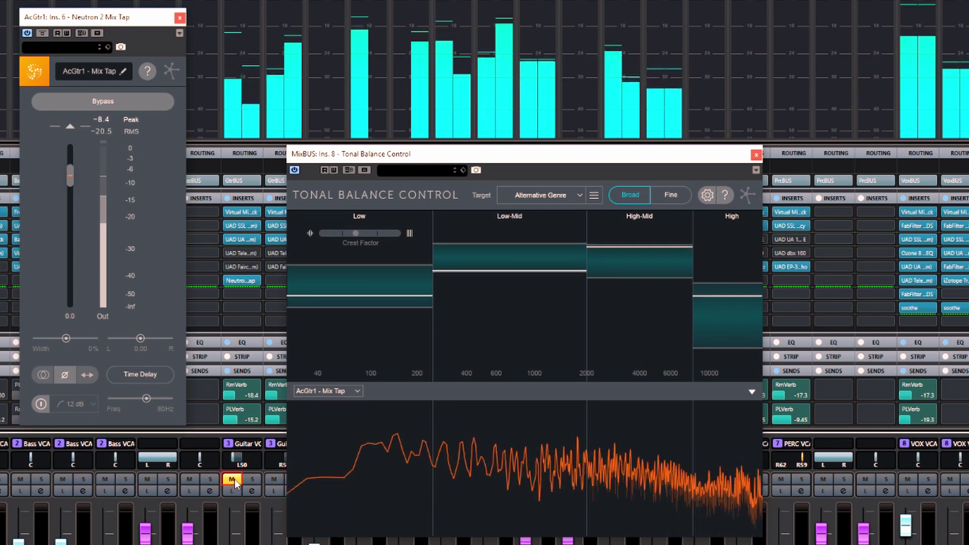
pyautogui.click(233, 479)
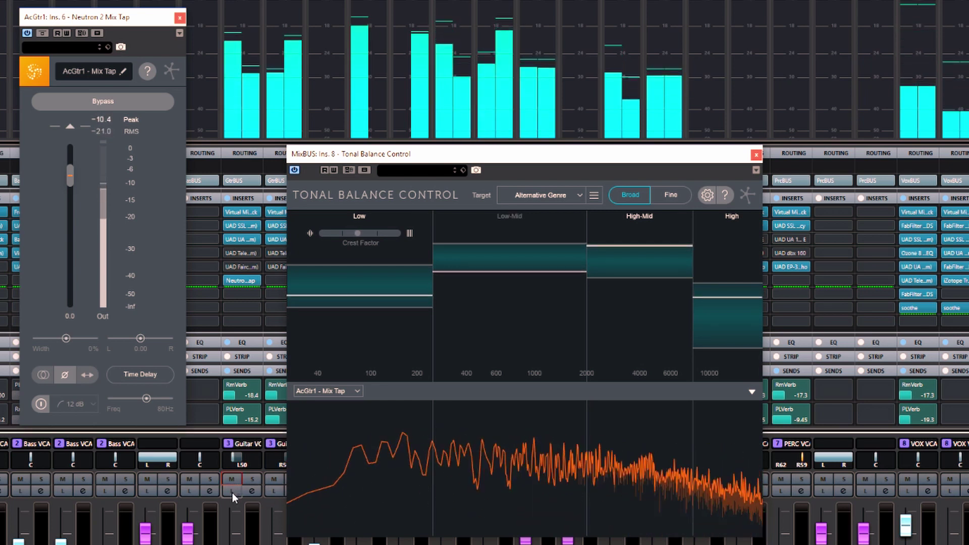
pyautogui.click(232, 492)
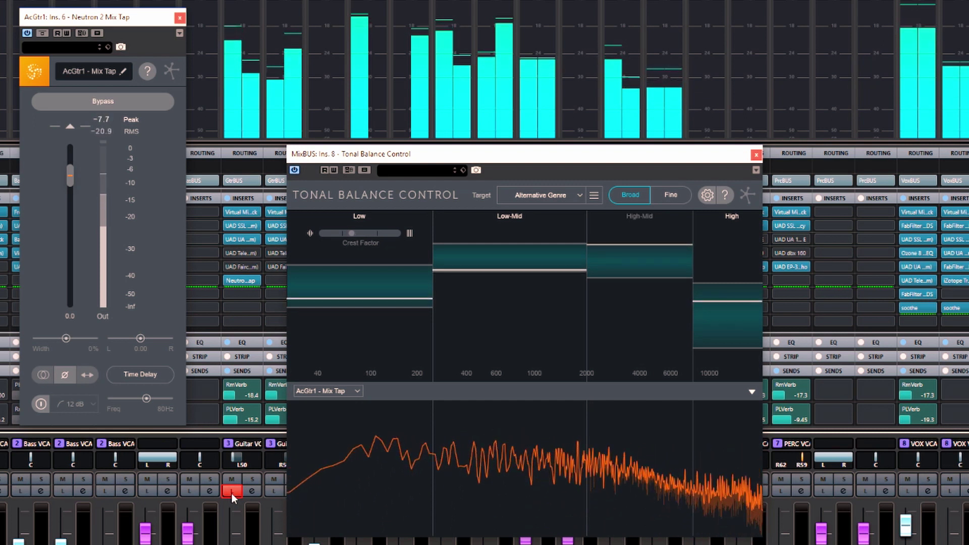
pyautogui.click(231, 491)
pyautogui.click(232, 491)
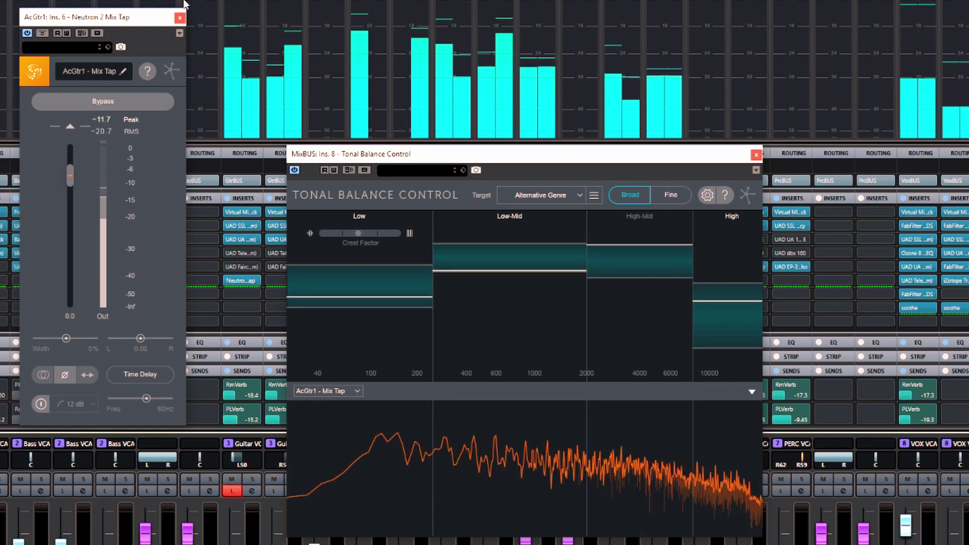
pyautogui.press('space')
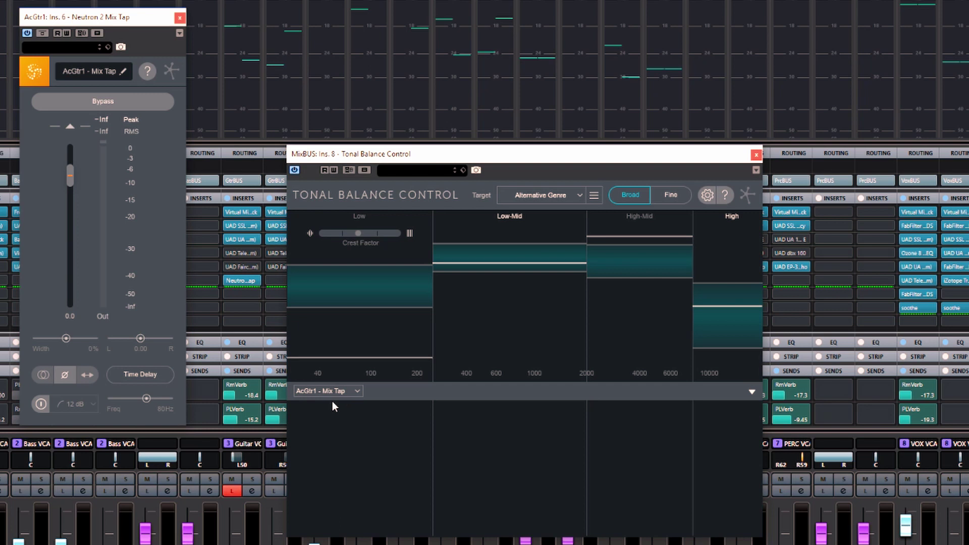
# During playback, A/B the Mix Tap bypass, then enable a 48 dB low-cut at 120 Hz.
pyautogui.press('space')
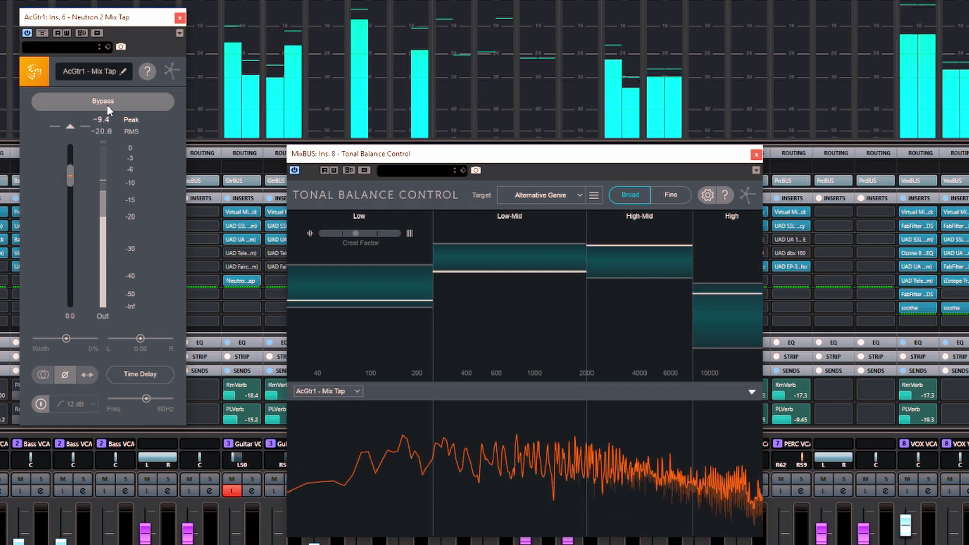
pyautogui.click(107, 105)
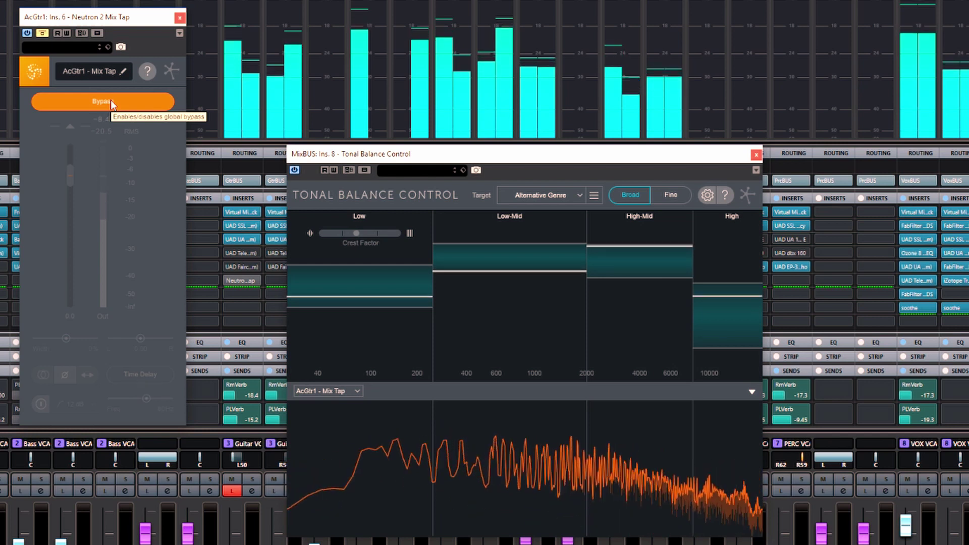
pyautogui.click(112, 103)
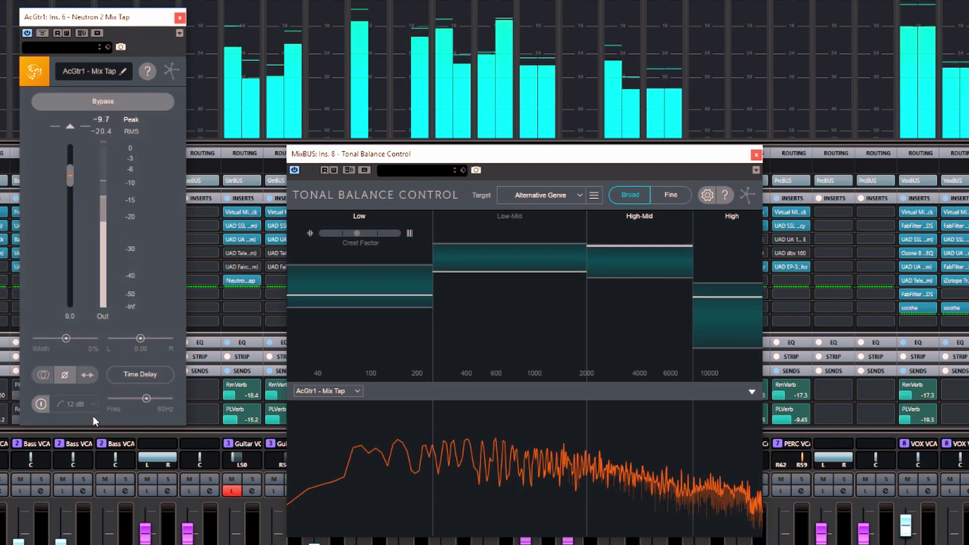
pyautogui.click(40, 404)
pyautogui.click(86, 404)
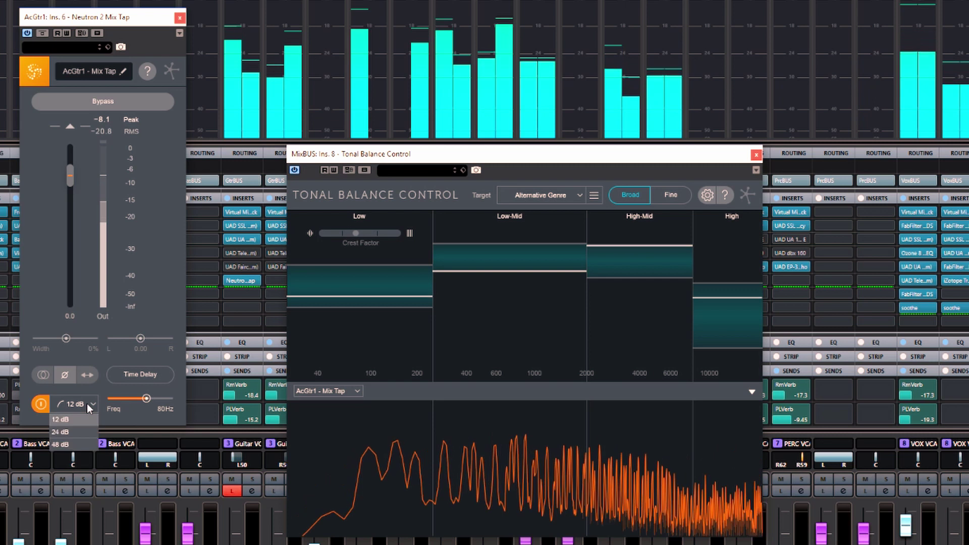
pyautogui.click(74, 438)
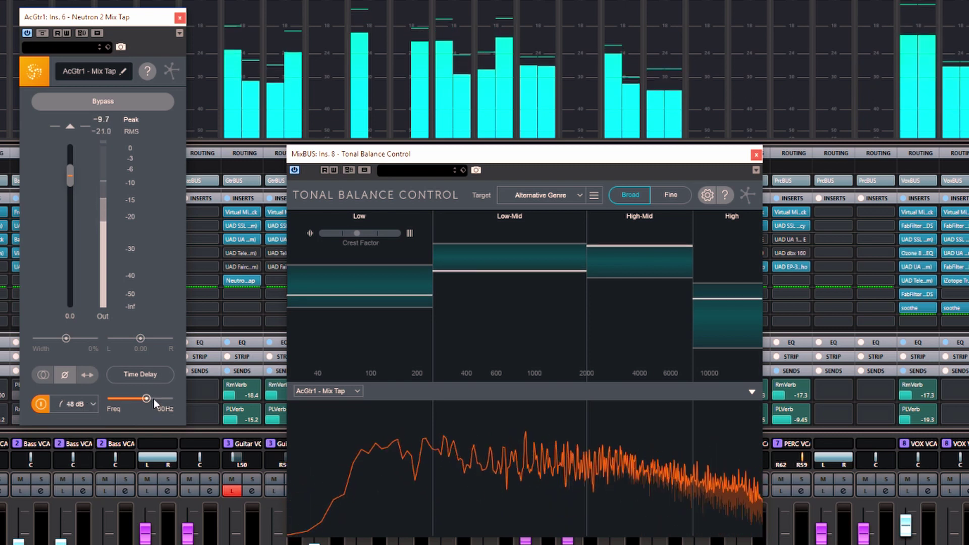
pyautogui.moveTo(148, 399); pyautogui.dragTo(202, 400)
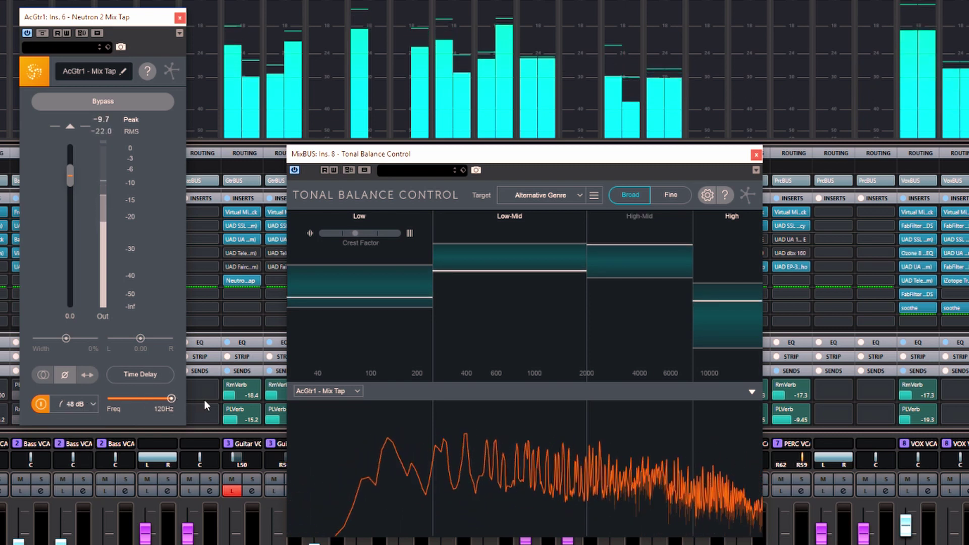
# Solo the guitar, change the low-cut slope to 12 dB, A/B the filter, and stop playback.
pyautogui.click(253, 480)
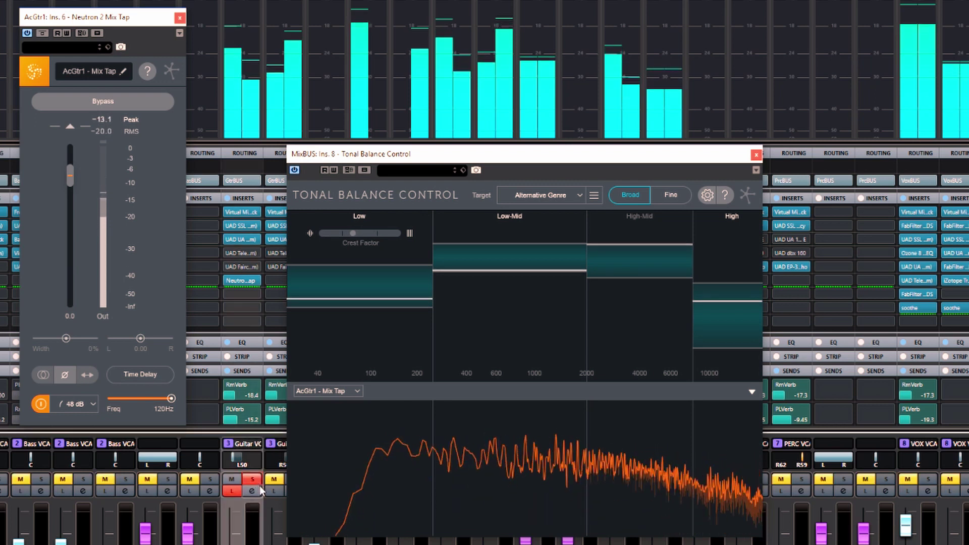
pyautogui.moveTo(171, 400)
pyautogui.mouseDown()
pyautogui.moveTo(92, 396)
pyautogui.moveTo(184, 396)
pyautogui.mouseUp()
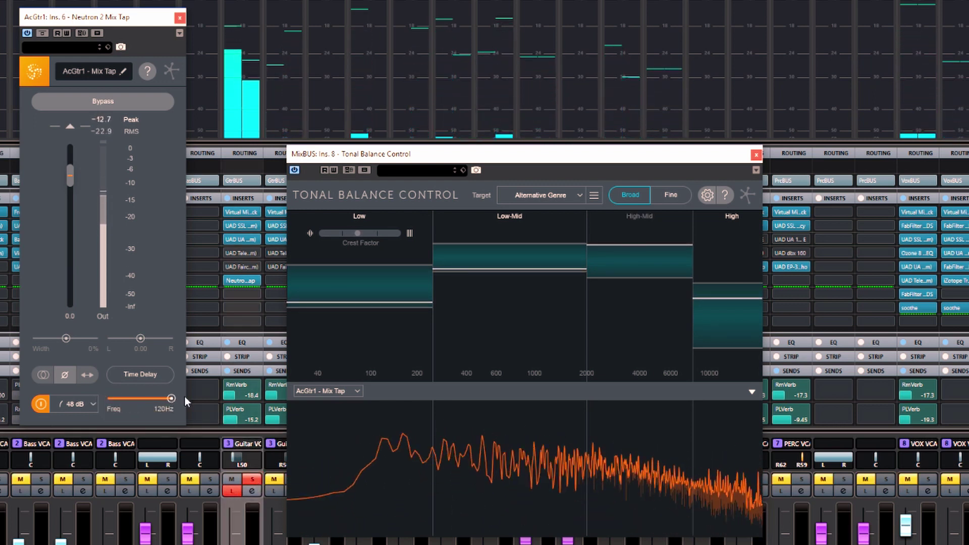
pyautogui.click(92, 405)
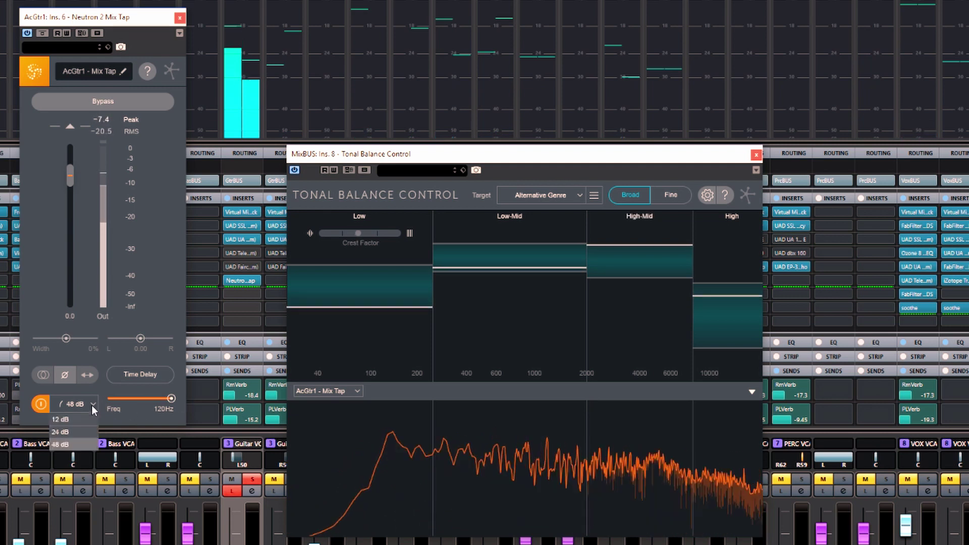
pyautogui.click(67, 422)
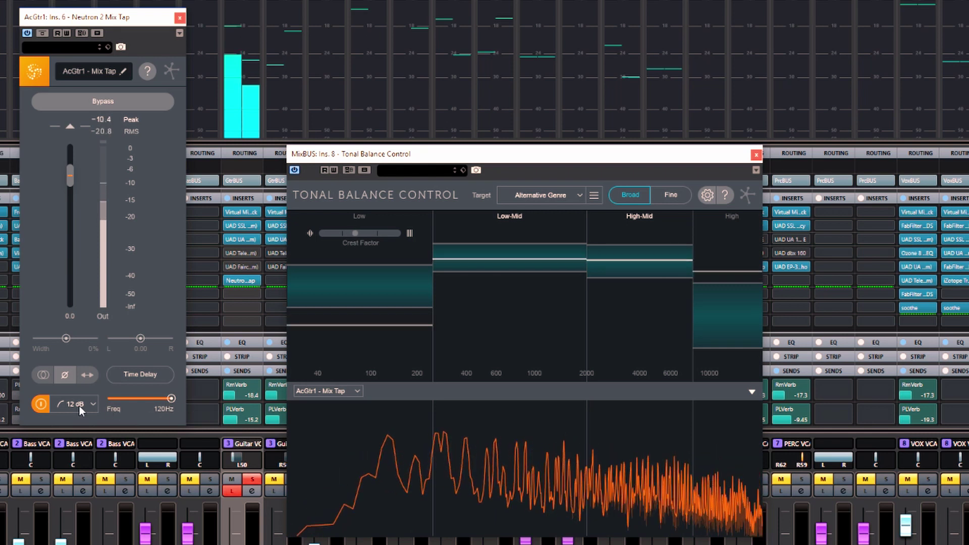
pyautogui.click(40, 404)
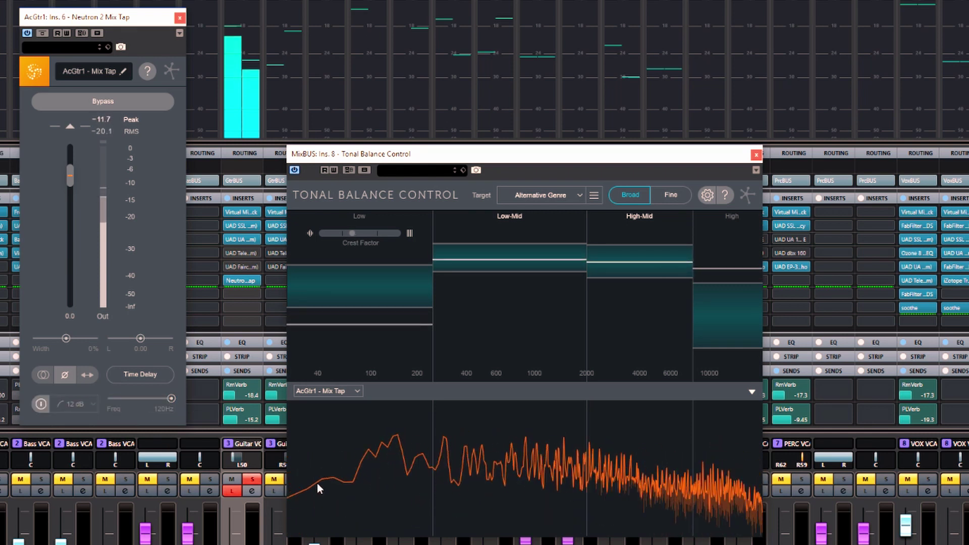
pyautogui.click(41, 404)
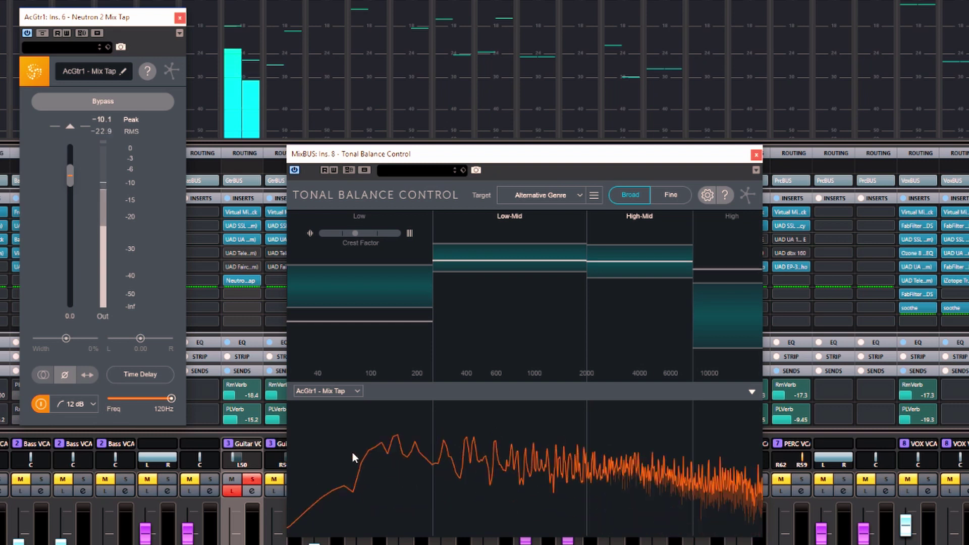
pyautogui.press('space')
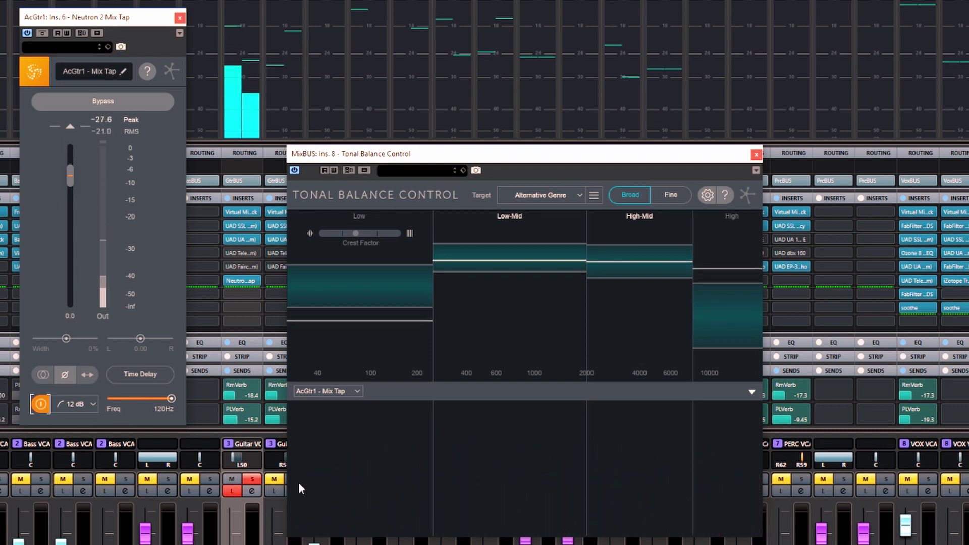